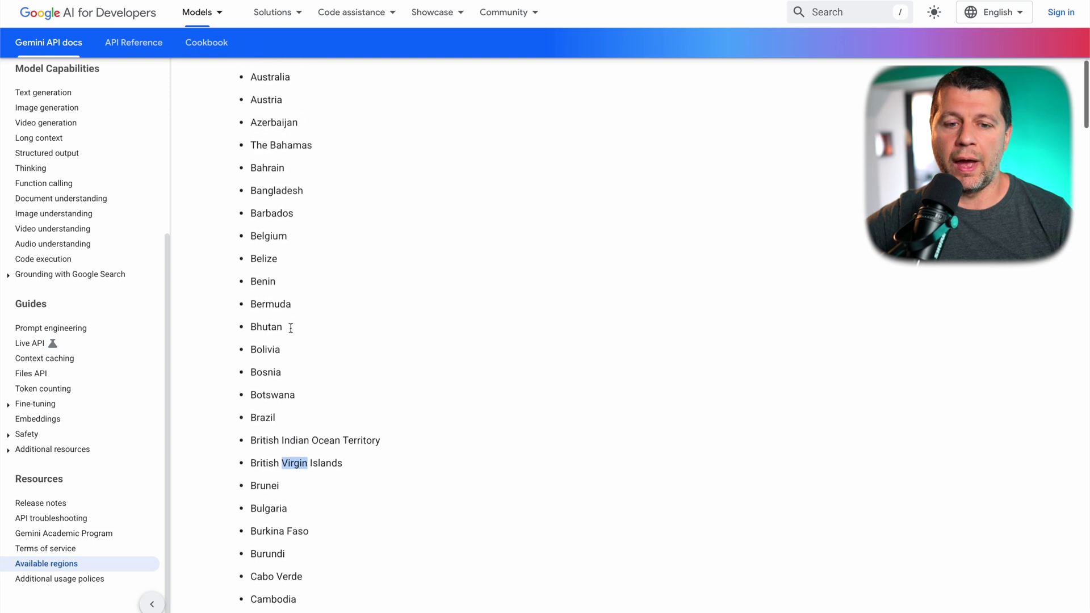
Examine the list of countries in the Gemini API's available regions documentation
scroll(290, 332, "up", 2)
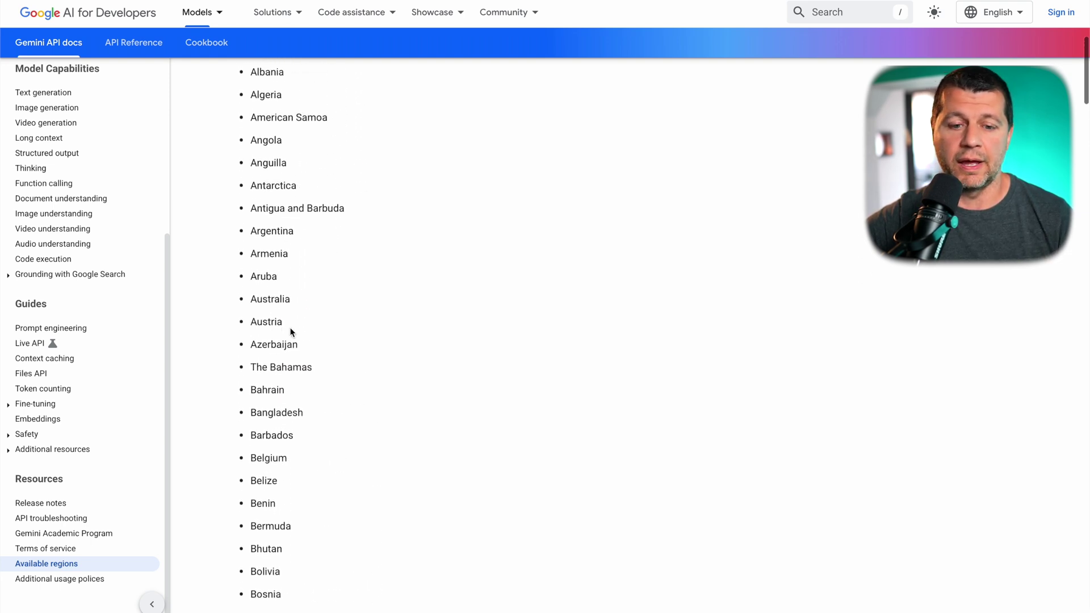
scroll(290, 331, "down", 1)
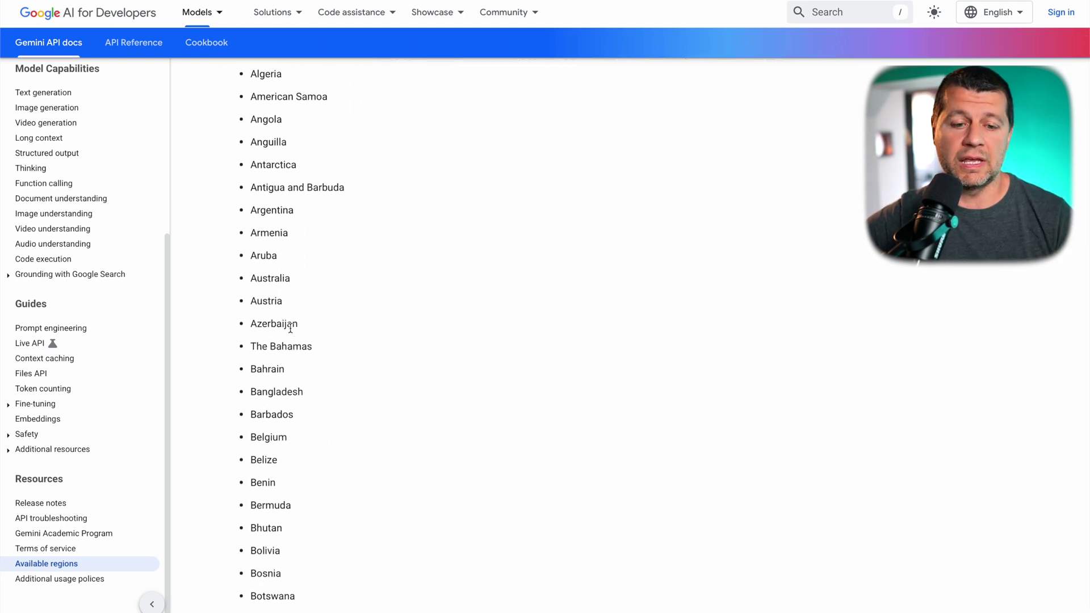
scroll(290, 328, "down", 1)
scroll(291, 332, "down", 1)
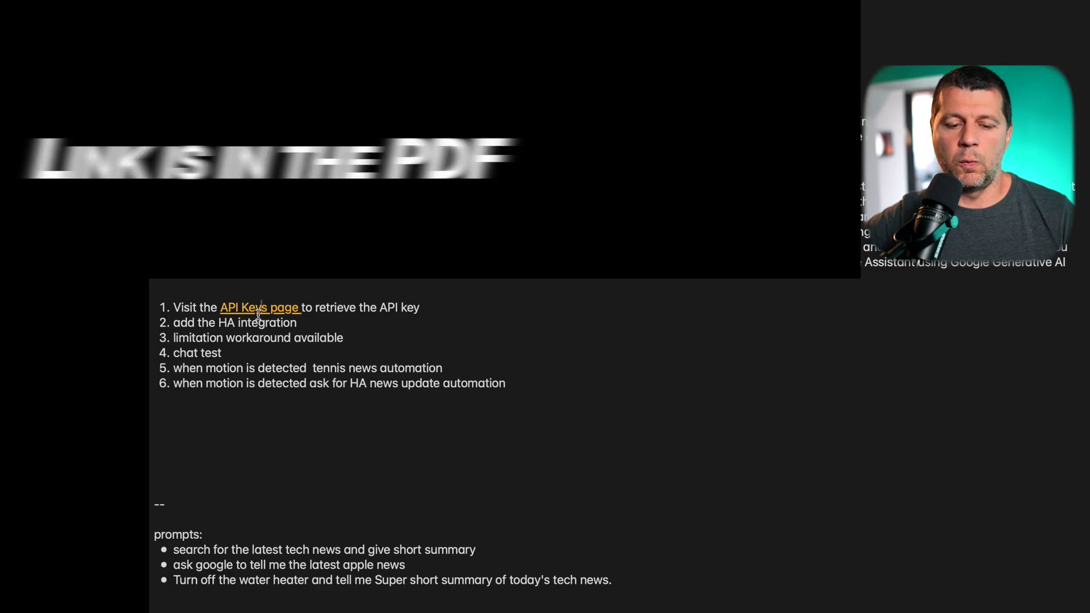
Go to the API Keys page linked in the notes, choose the Google account and accept the required terms without e-mail updates
left_click(259, 309)
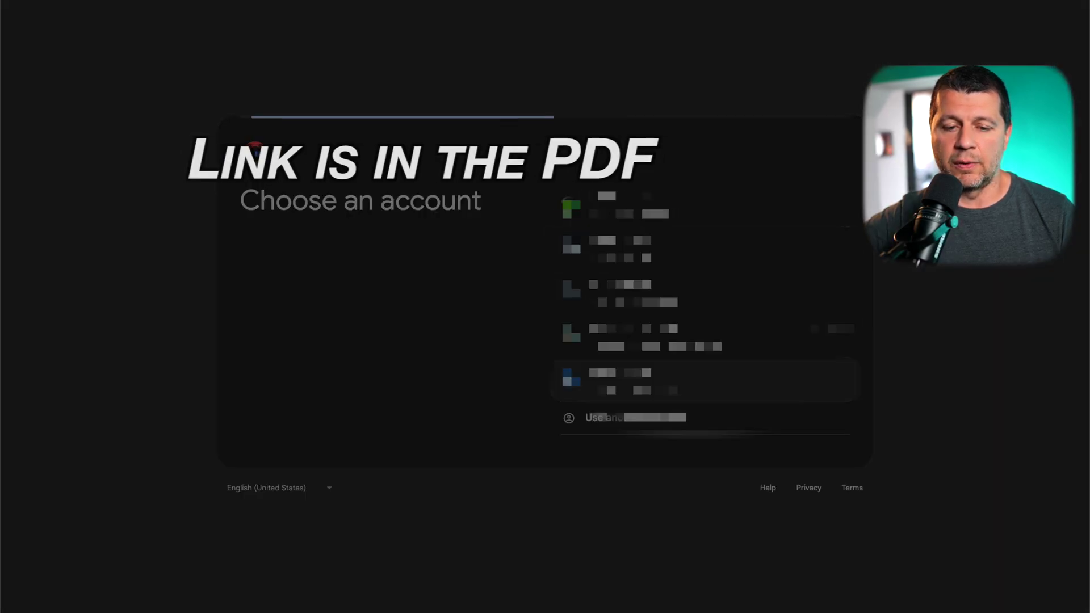
left_click(627, 388)
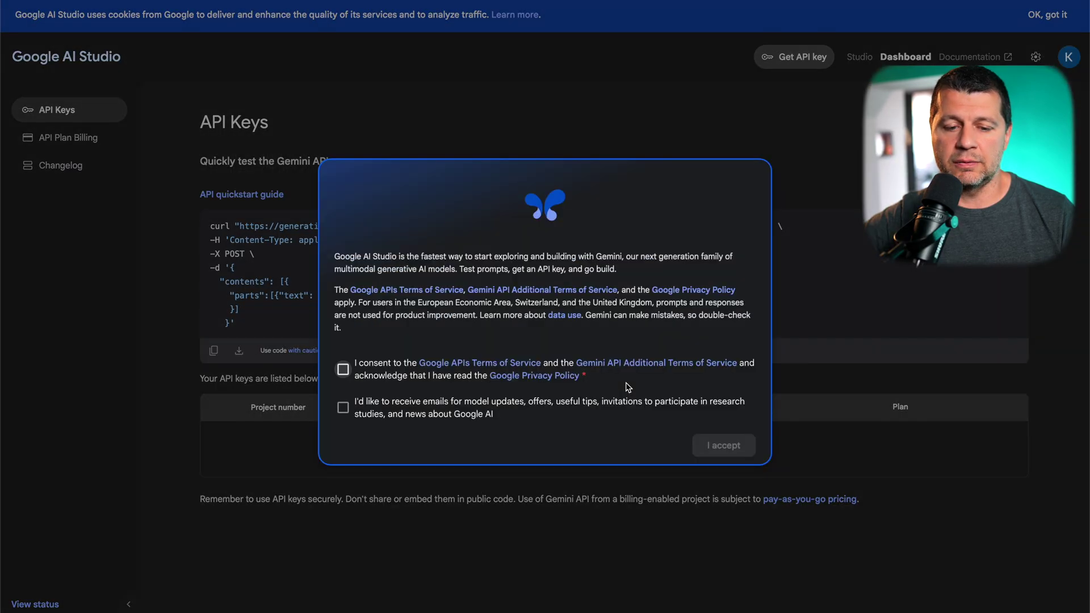
left_click(342, 369)
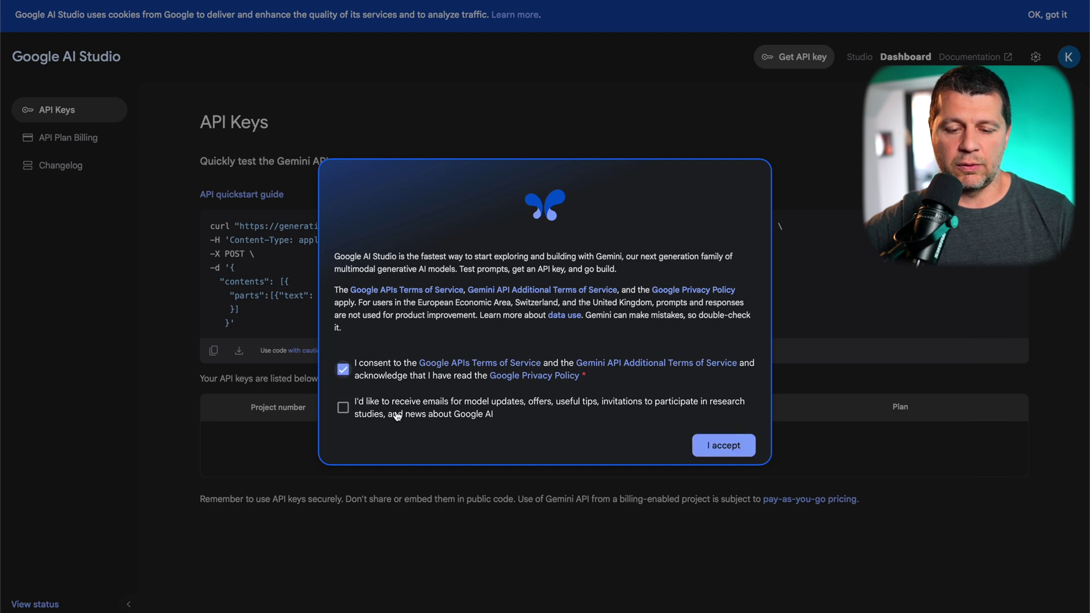
left_click(718, 447)
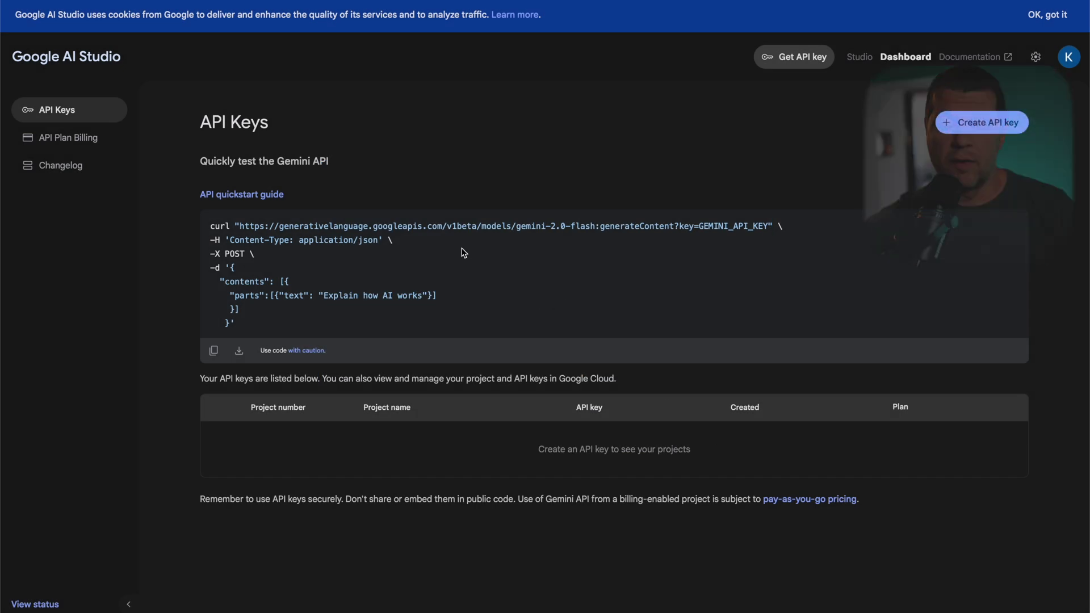
Create a Gemini API key and copy the generated key
left_click(982, 127)
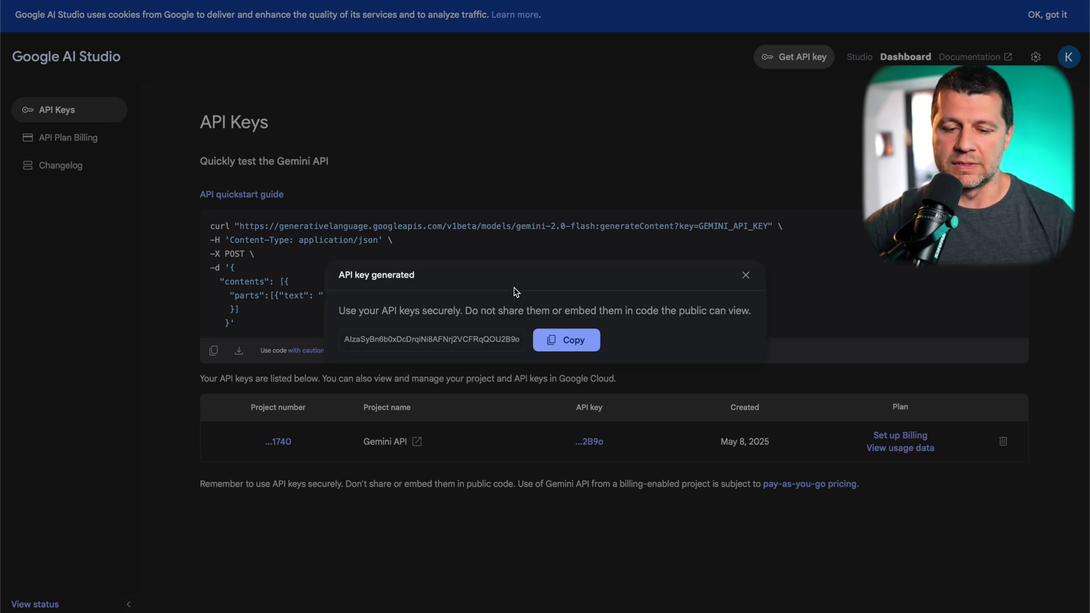
triple_click(433, 340)
left_click(433, 341)
left_click(579, 343)
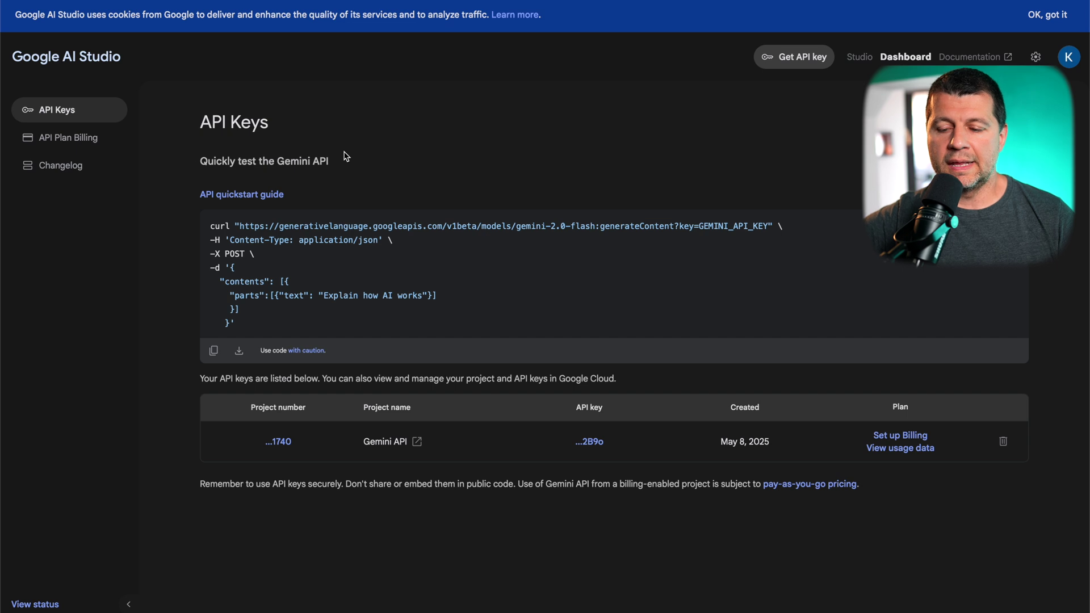
Begin billing setup for the Gemini API project with Bulgaria as country, review the free trial's identity verification, and cancel adding a payment method
left_click(901, 440)
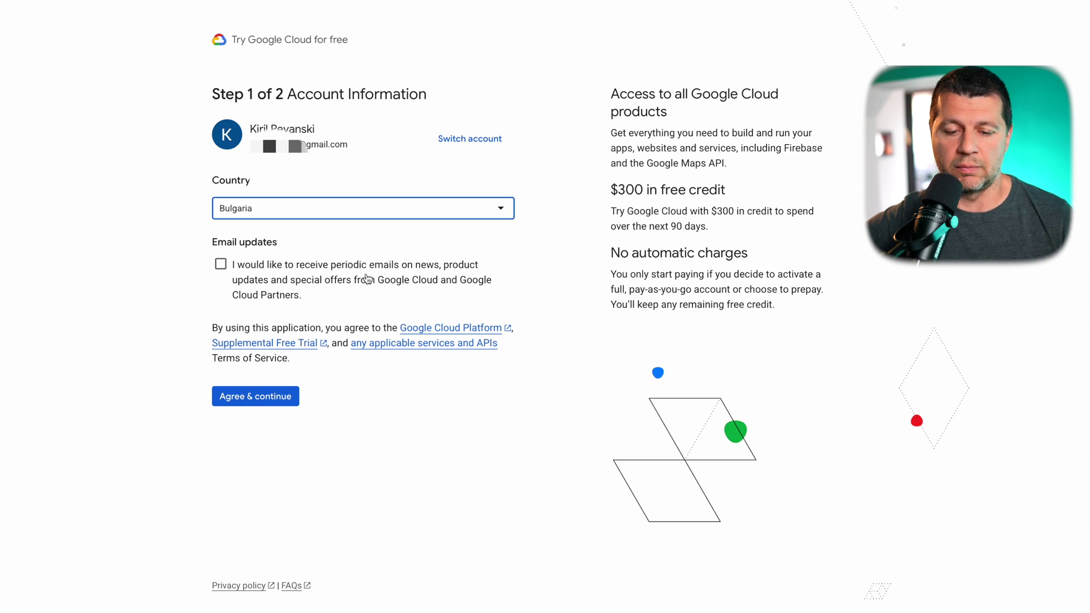
left_click(251, 404)
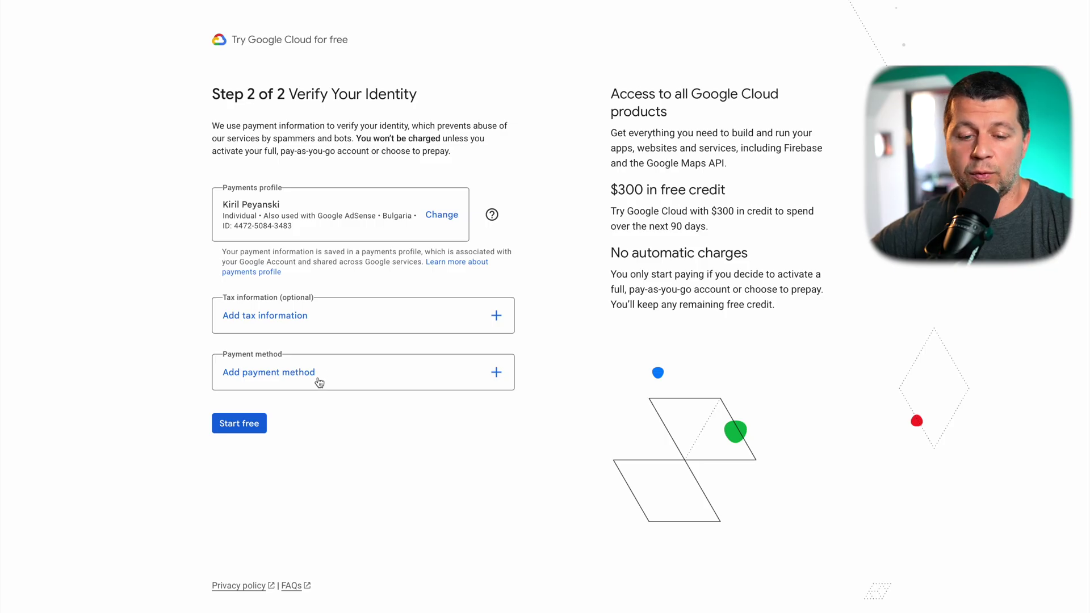
left_click(318, 376)
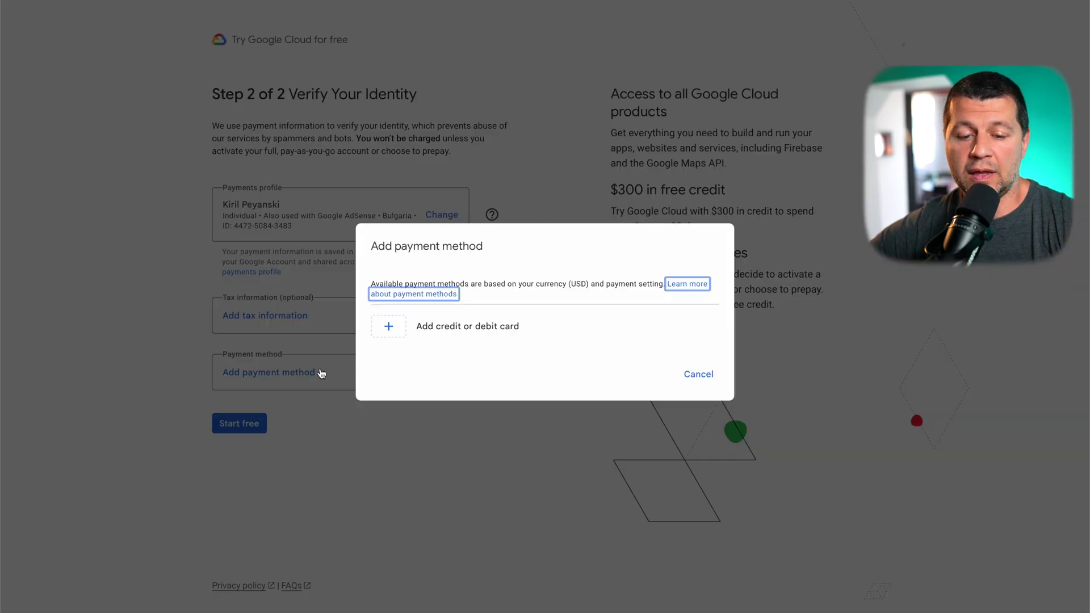
left_click(707, 377)
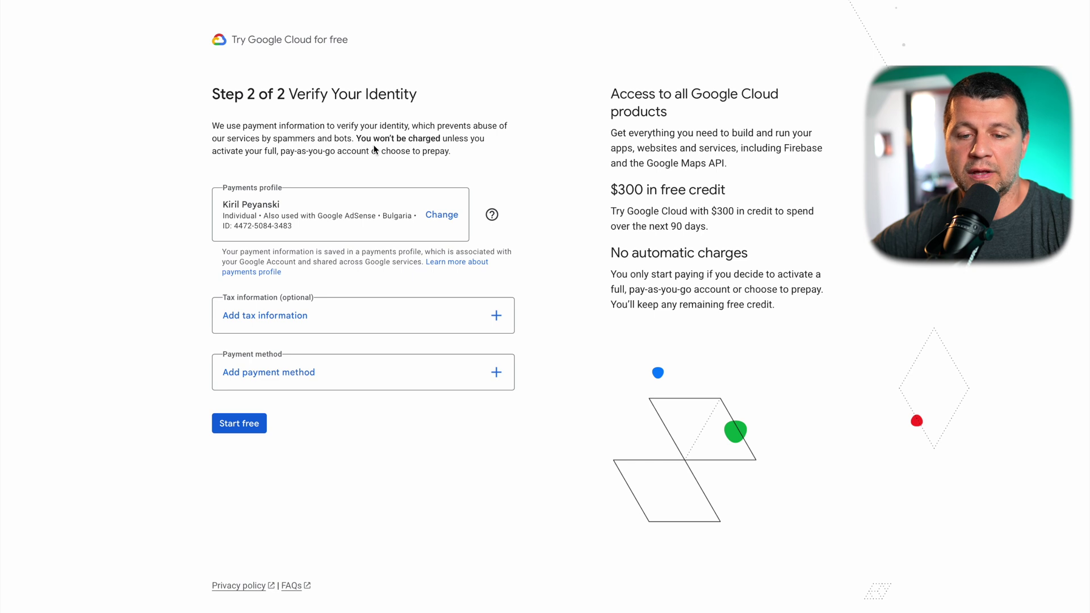
left_click_drag(357, 136, 441, 151)
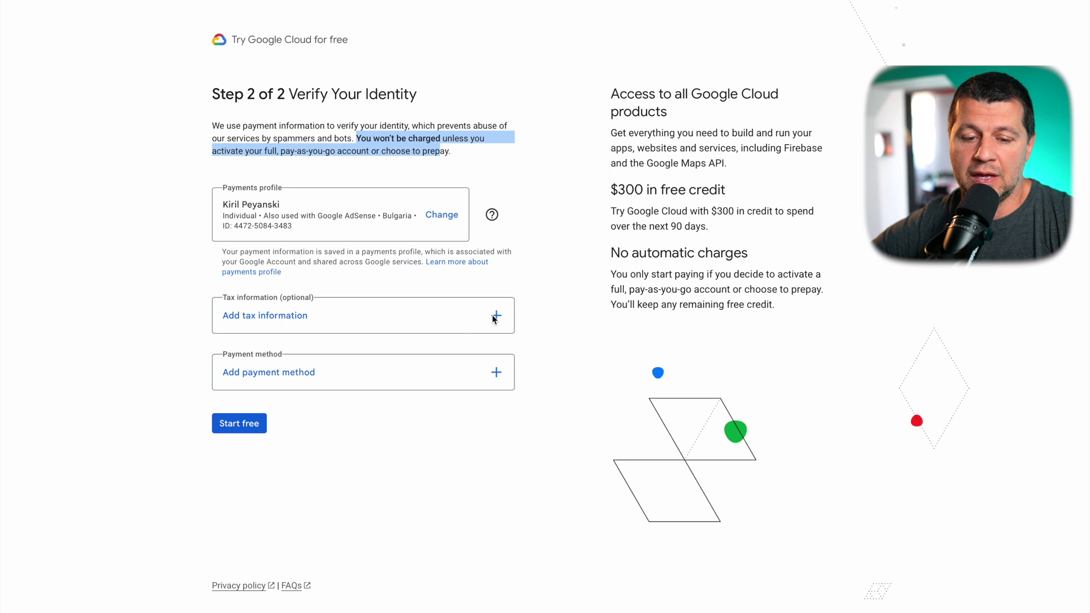
left_click(239, 424)
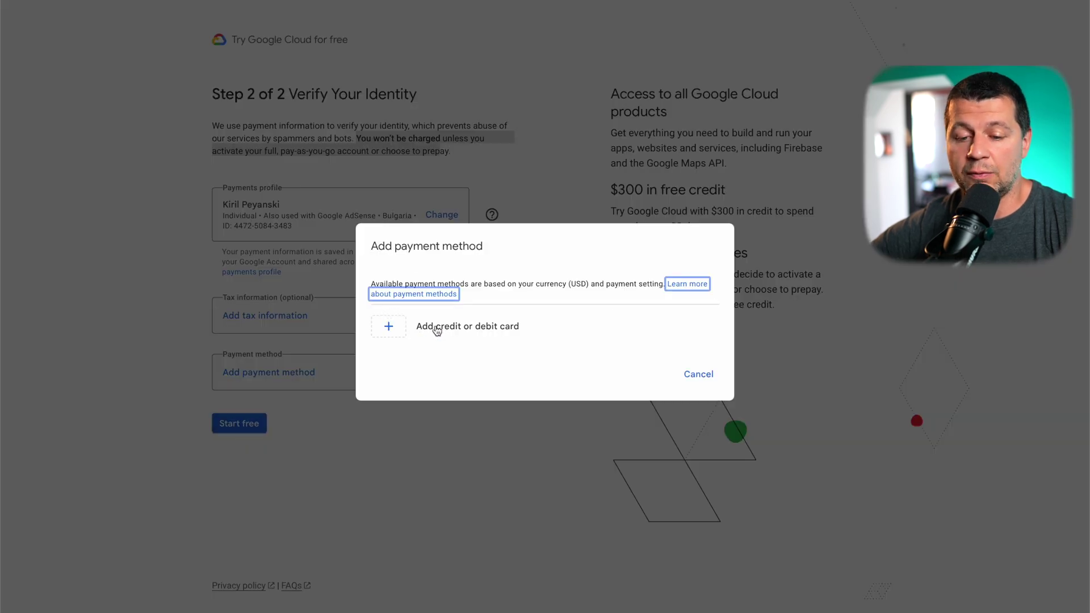
left_click(699, 374)
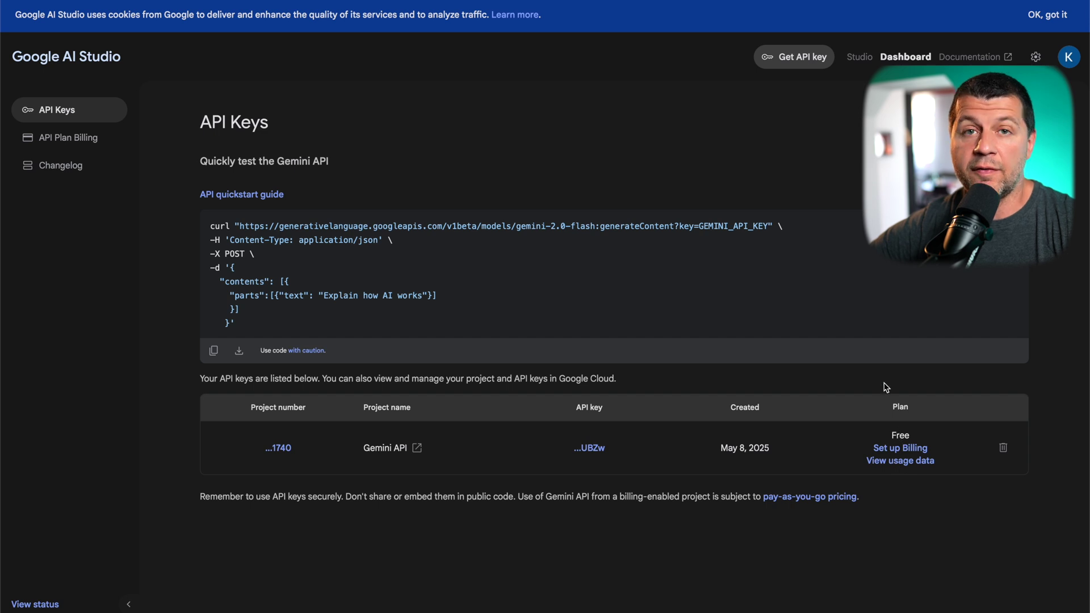
Check the API key's plan, and compare the free and paid tiers of Gemini 2.5 Flash Preview on the pricing page
double_click(901, 432)
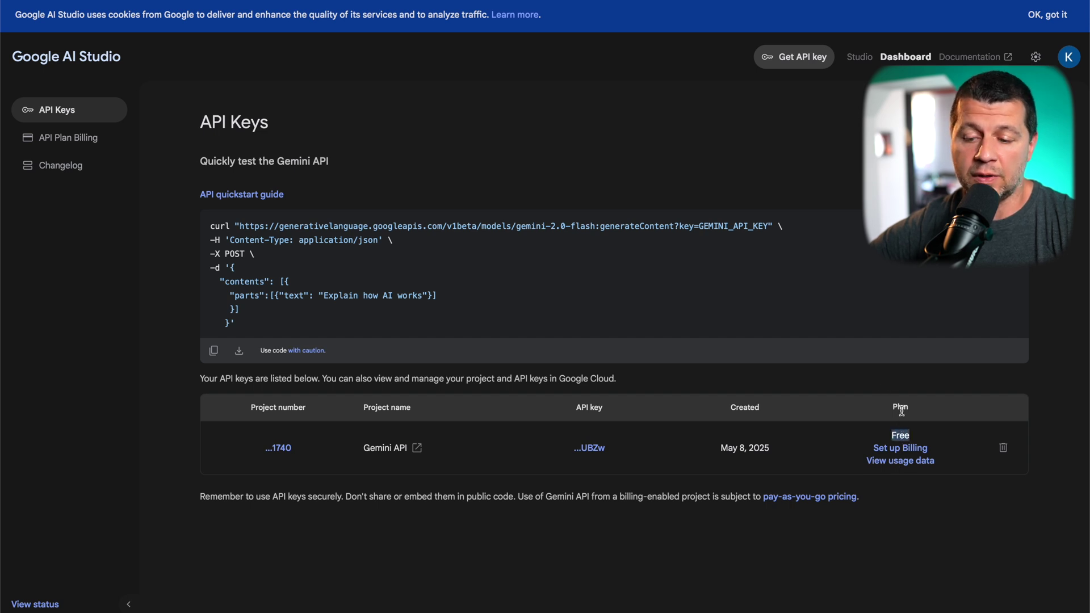
left_click(900, 438)
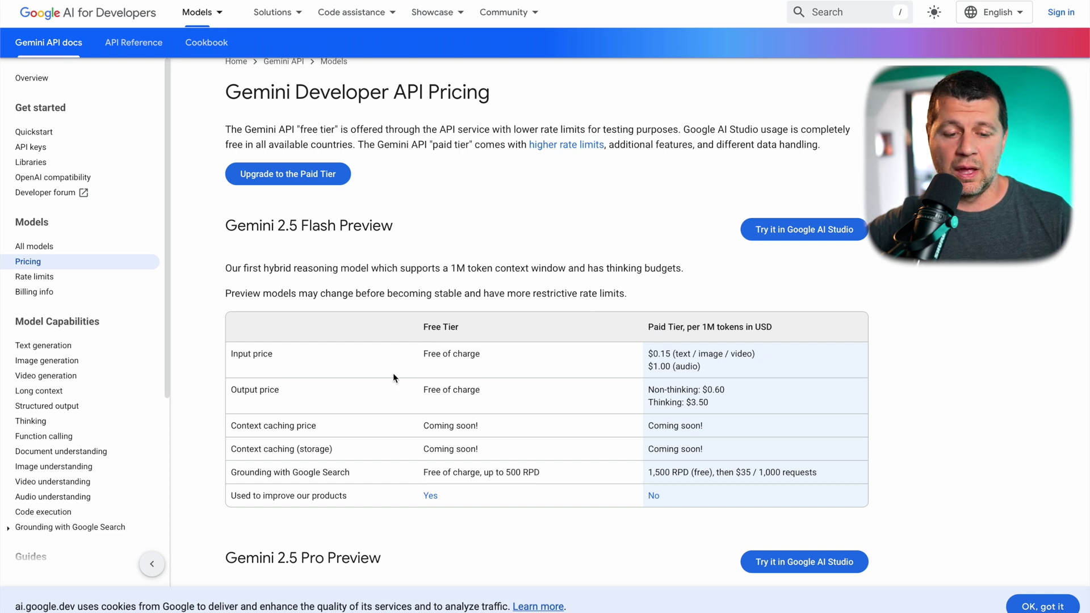
scroll(399, 434, "down", 1)
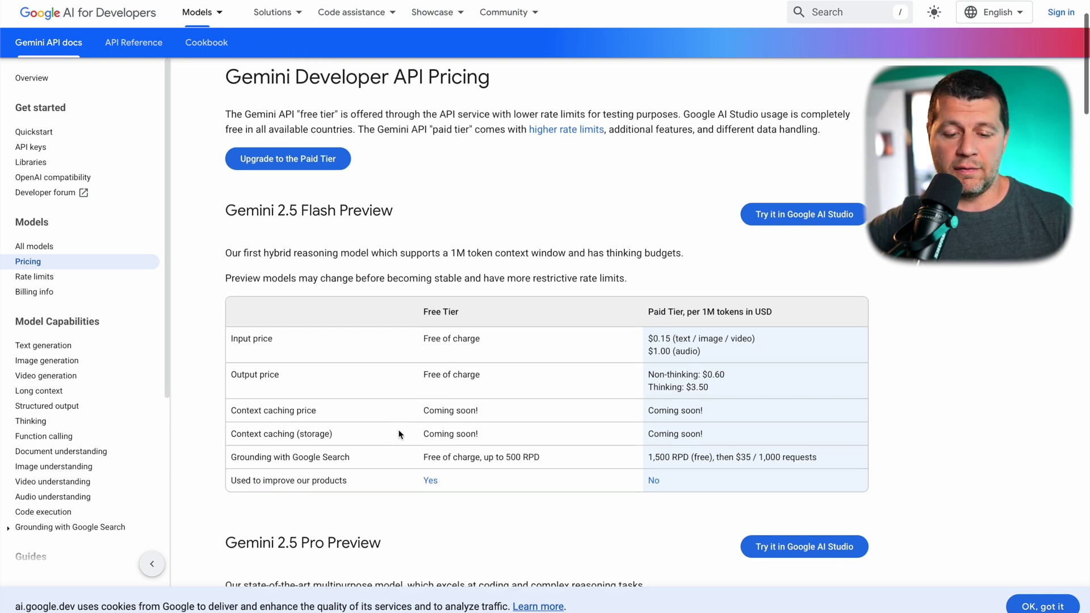
triple_click(448, 334)
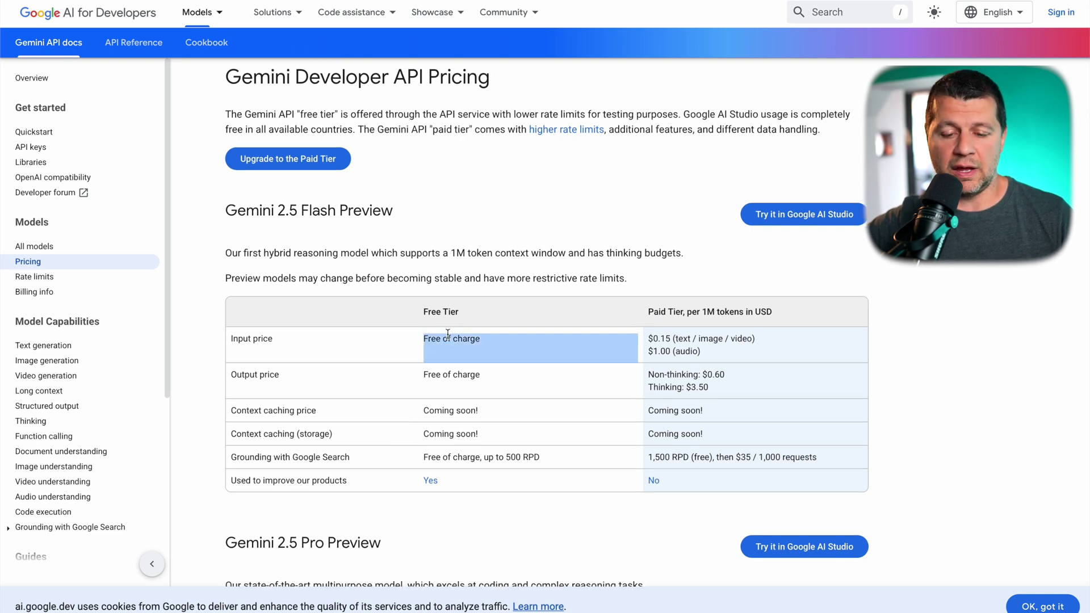
left_click(508, 457)
triple_click(537, 458)
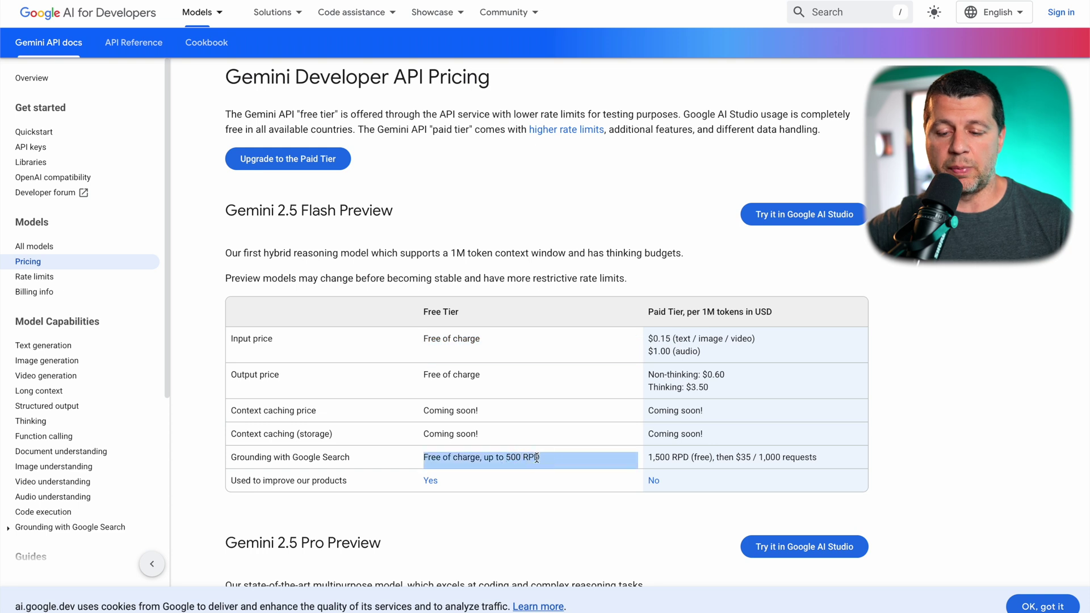
left_click(465, 477)
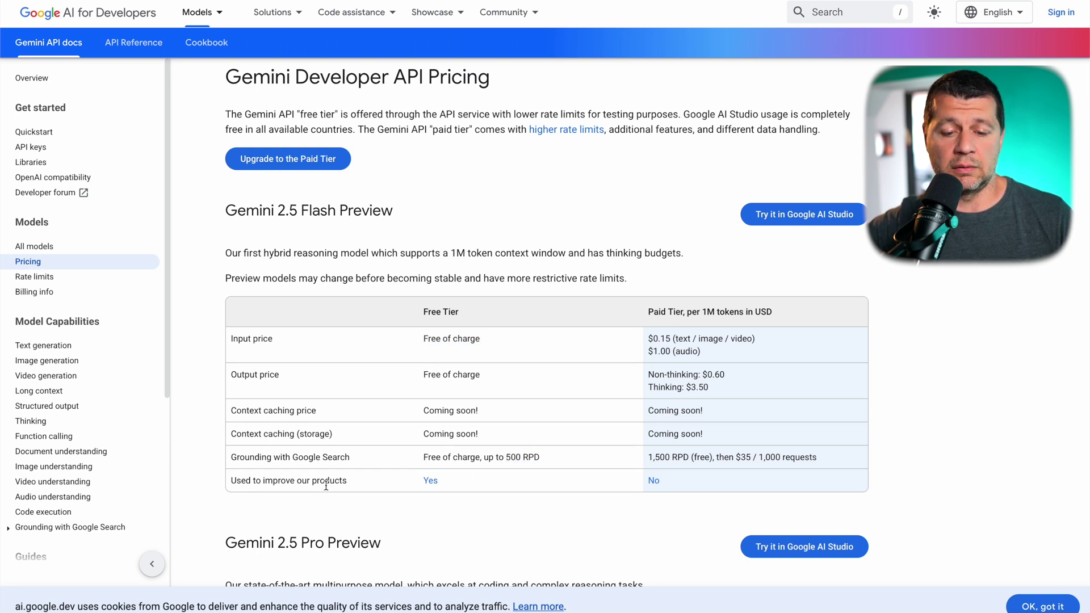
double_click(267, 481)
double_click(317, 479)
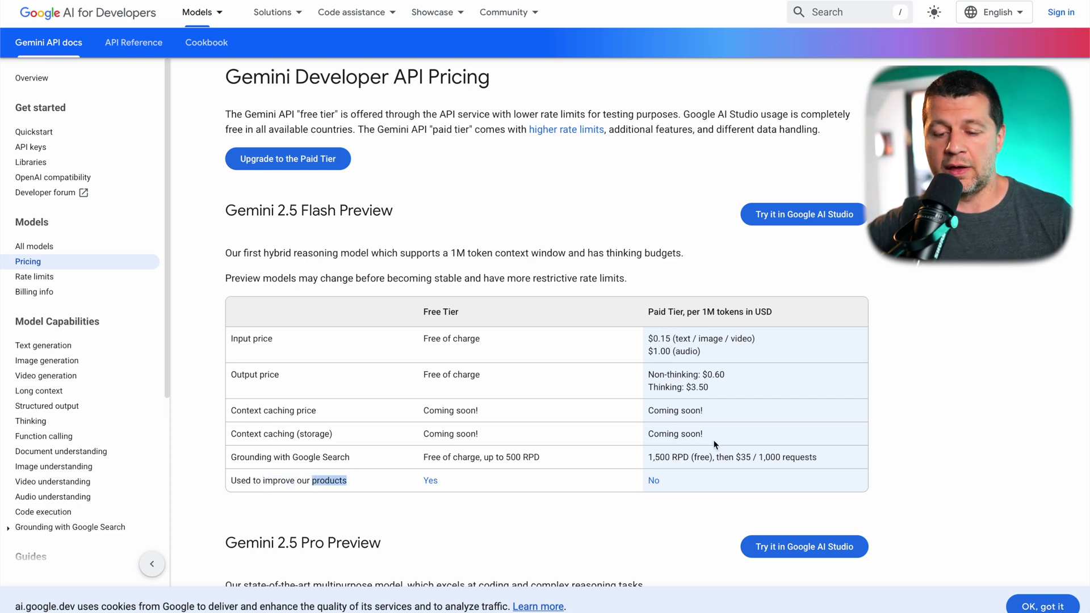
triple_click(677, 478)
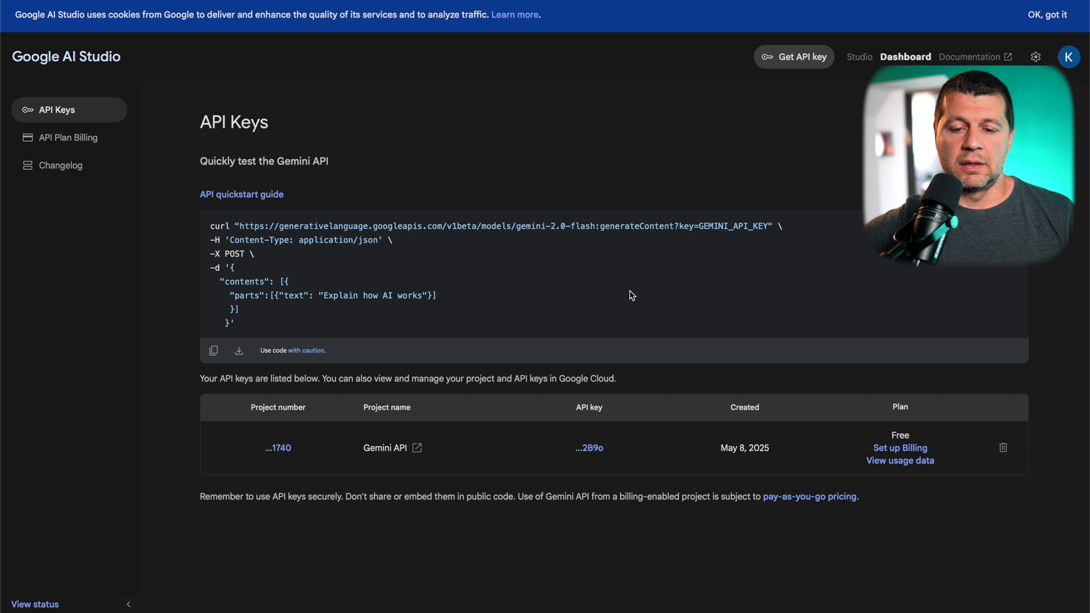
Copy the sample curl request from the Gemini API quick test section
left_click_drag(244, 331, 207, 228)
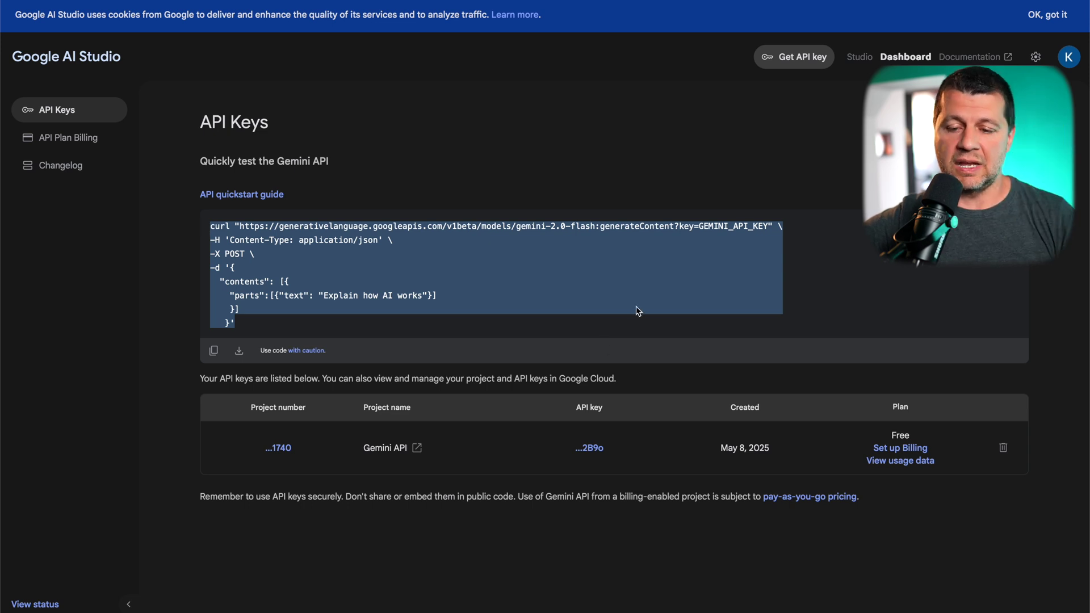
double_click(702, 228)
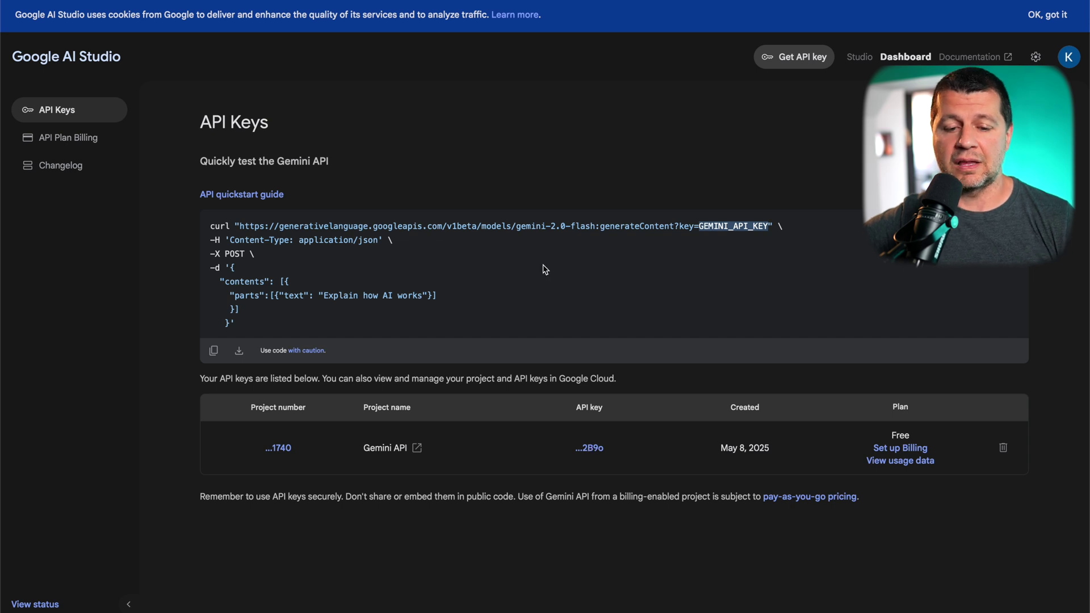
left_click_drag(235, 323, 180, 219)
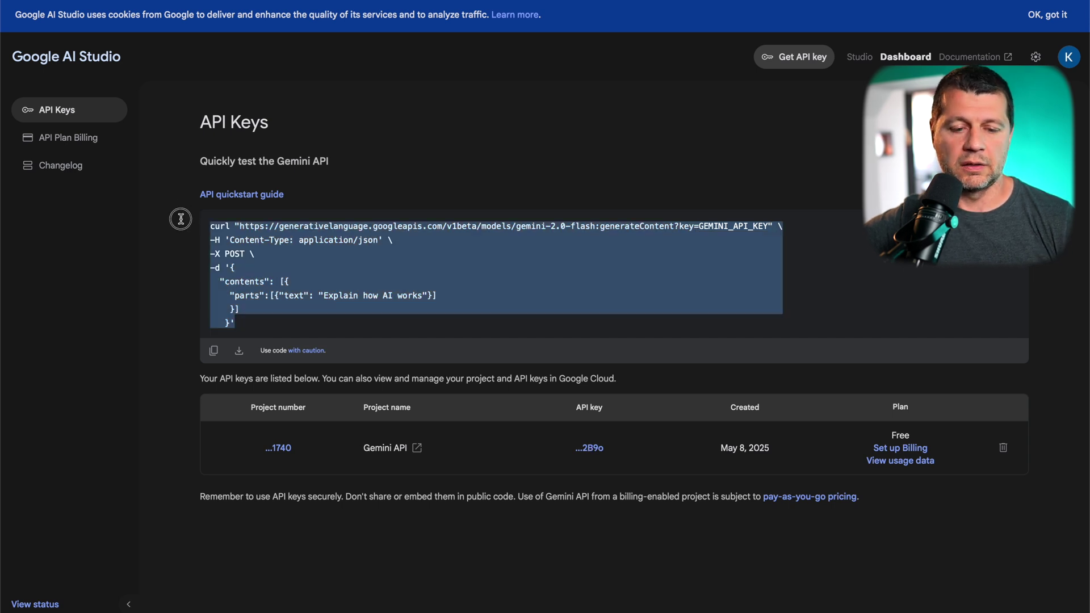
left_click(213, 350)
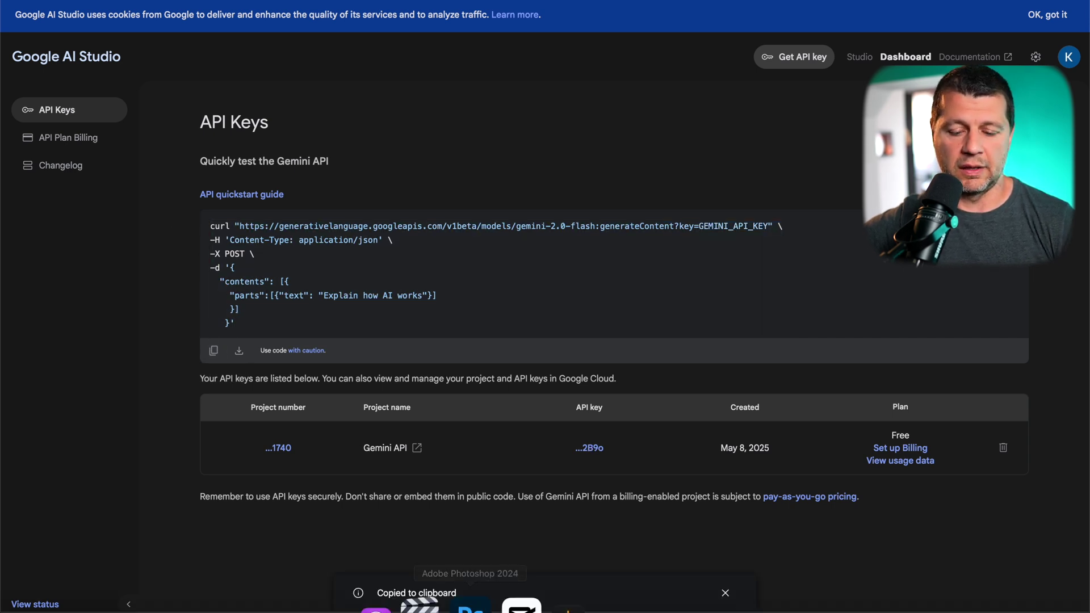
Switch to Terminal and paste the copied curl request into a new tab
left_click(733, 578)
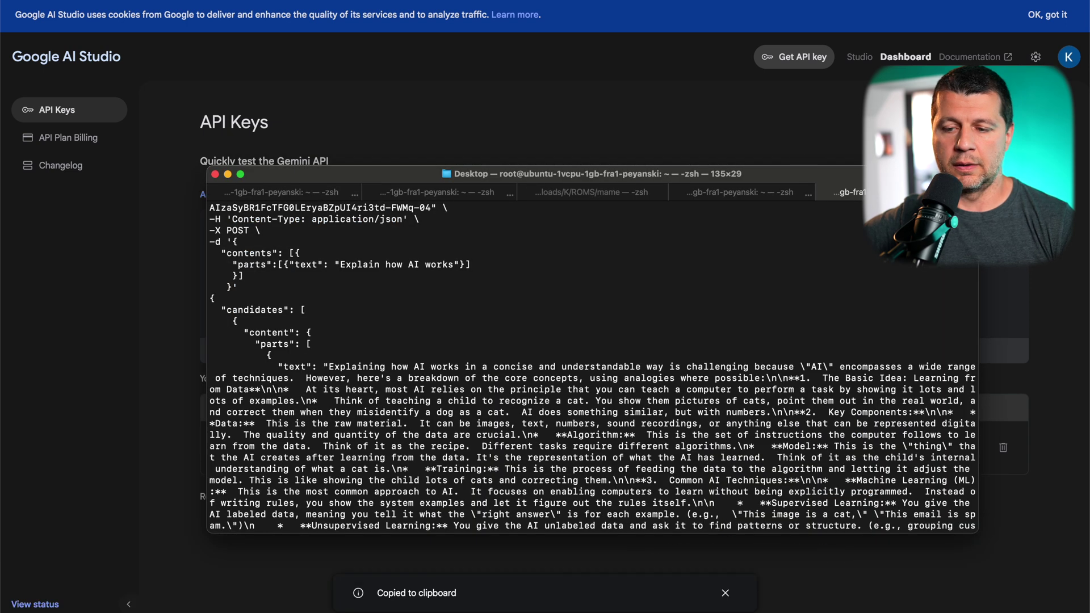
key("super+t")
right_click(514, 234)
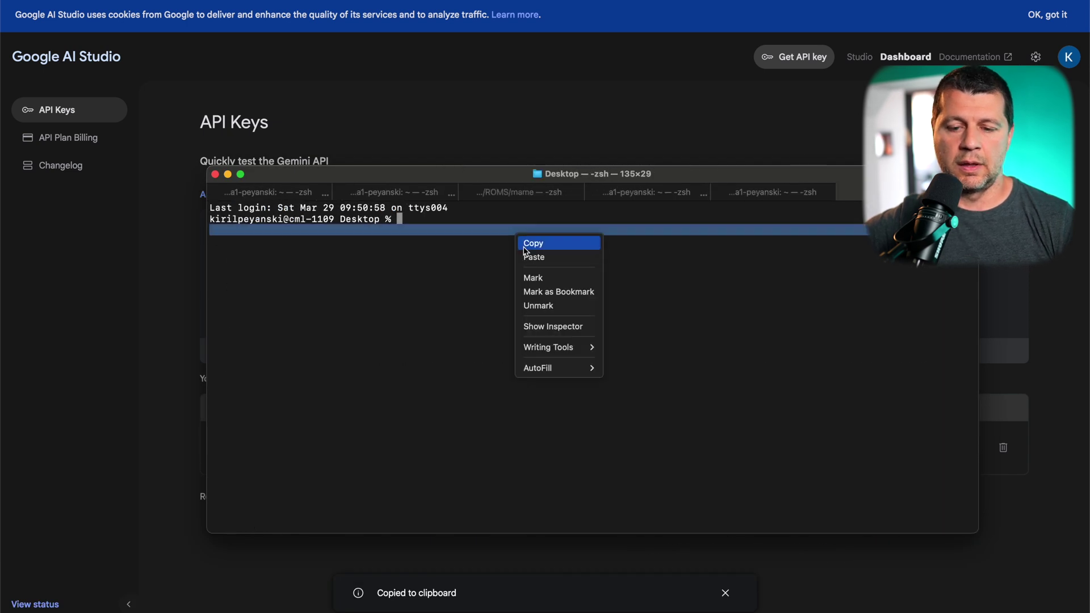
left_click(534, 257)
Delete the GEMINI_API_KEY placeholder and the characters after it from the end of the URL line in the curl command
key("Up")
key("Up")
key("Up")
key("Up")
key("Up")
key("Up")
key("Up")
key("Down")
key("Up")
key("Left")
key("Down")
key("Down")
key("Left")
key("Up")
key("Left")
key("Left")
key("Left")
key("Left")
key("Left")
key("Left")
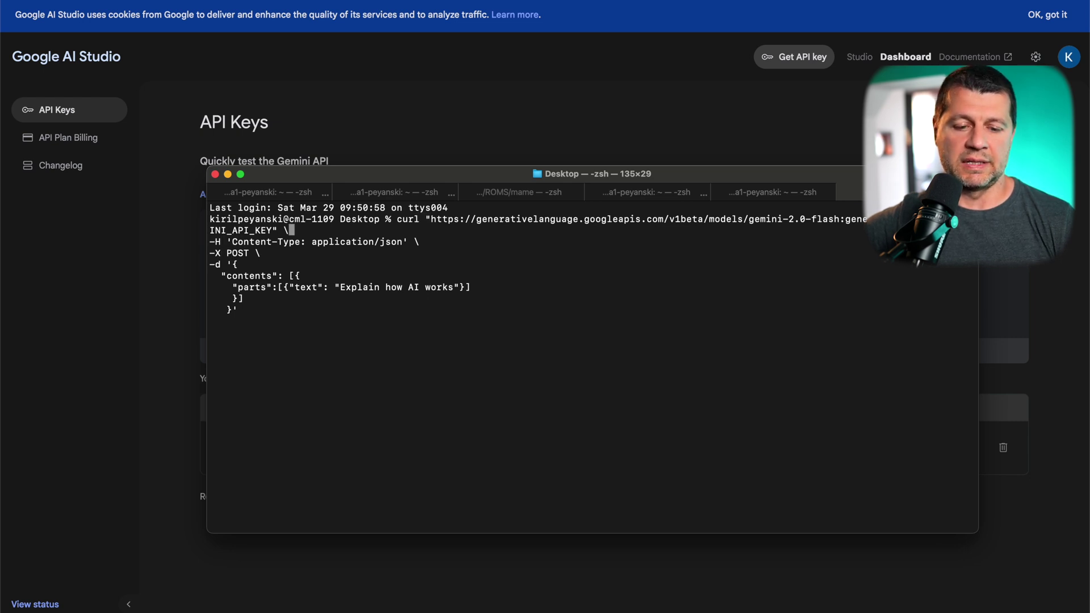
key("BackSpace")
key("BackSpace")
key("BackSpace")
key("BackSpace")
key("BackSpace")
key("BackSpace")
key("BackSpace")
key("BackSpace")
key("BackSpace")
key("BackSpace")
key("BackSpace")
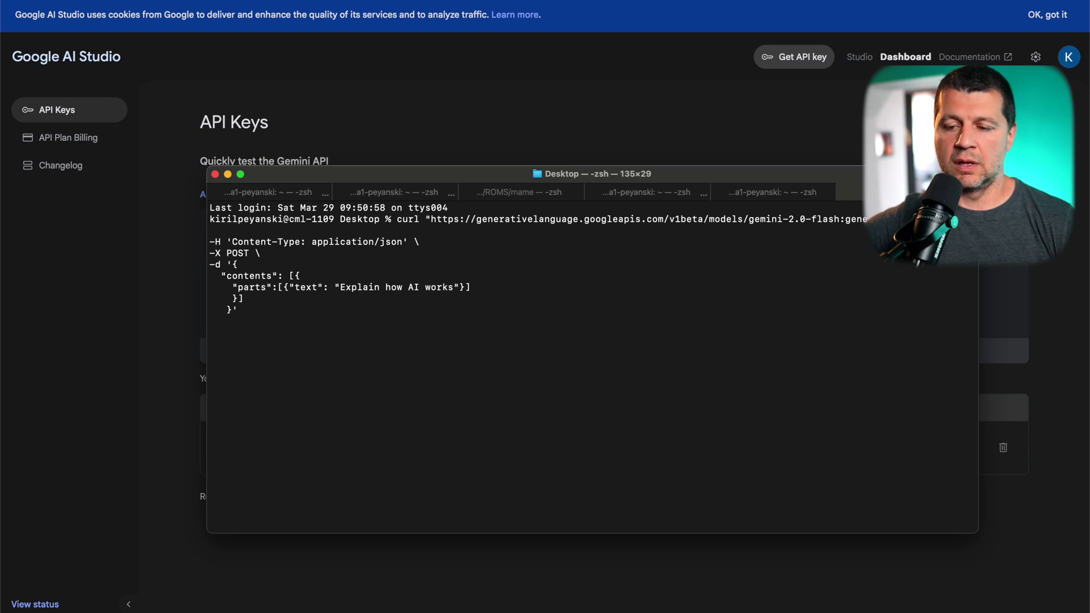
Return to Google AI Studio, copy the Gemini API project's key and close its details
left_click(180, 323)
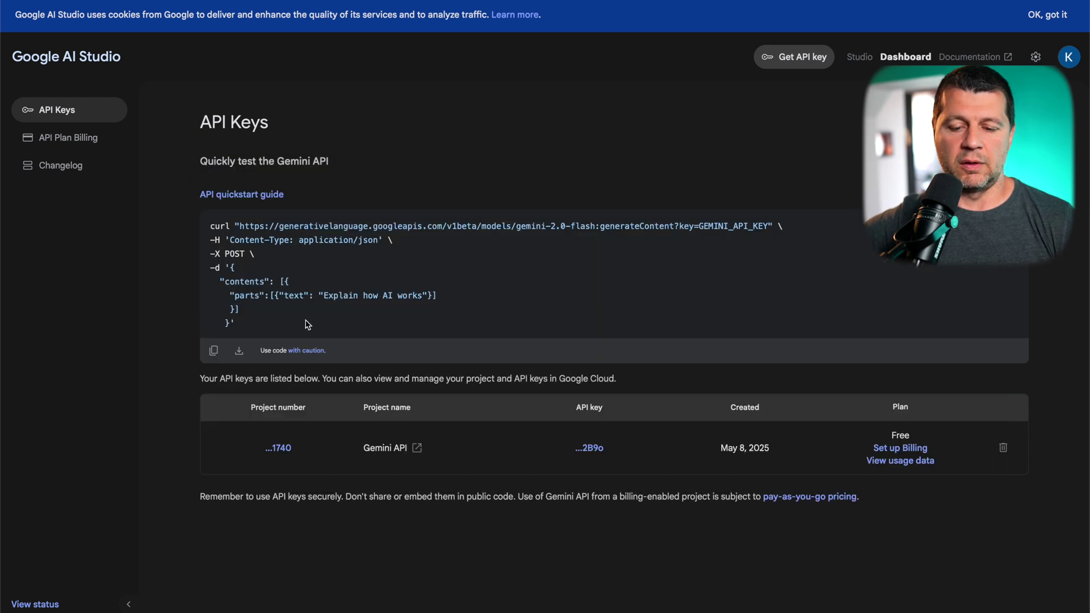
left_click(593, 455)
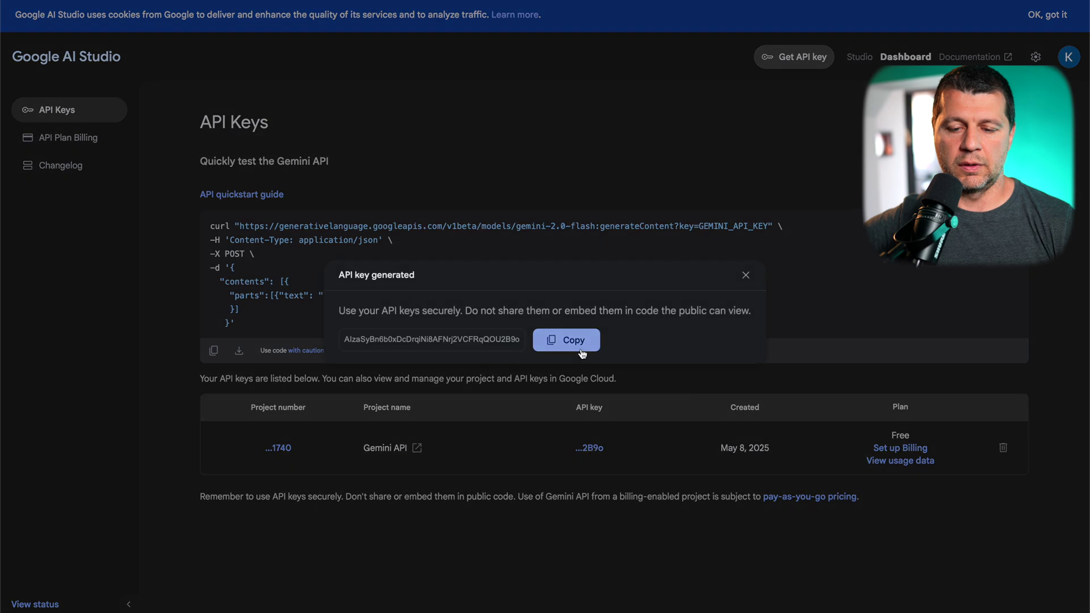
left_click(559, 339)
left_click(746, 277)
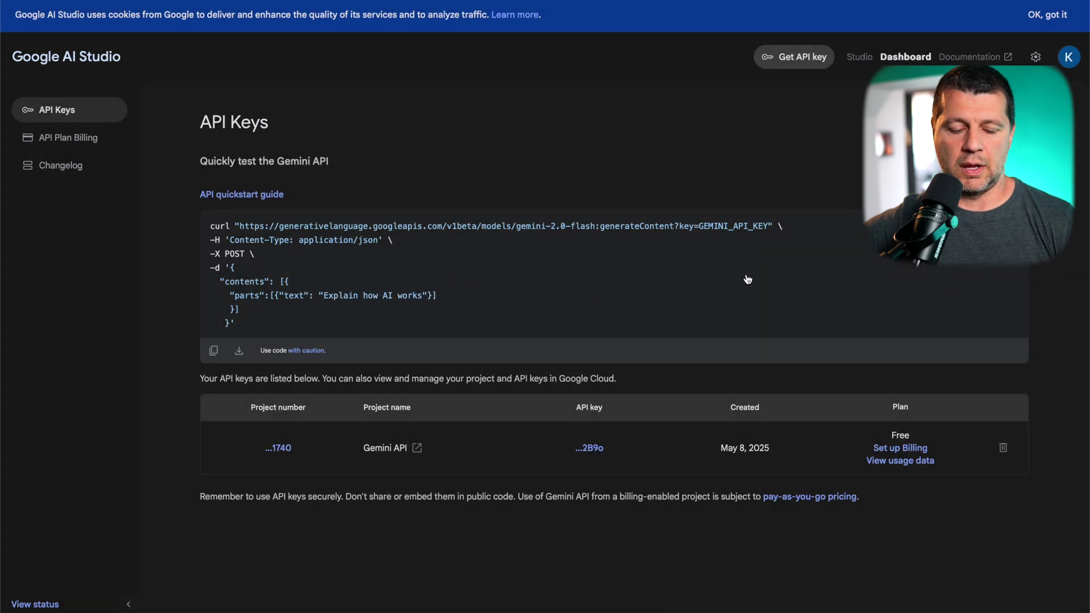
Switch to Terminal, paste the Gemini API key at the end of the curl request's URL and run the request
key("super+Tab")
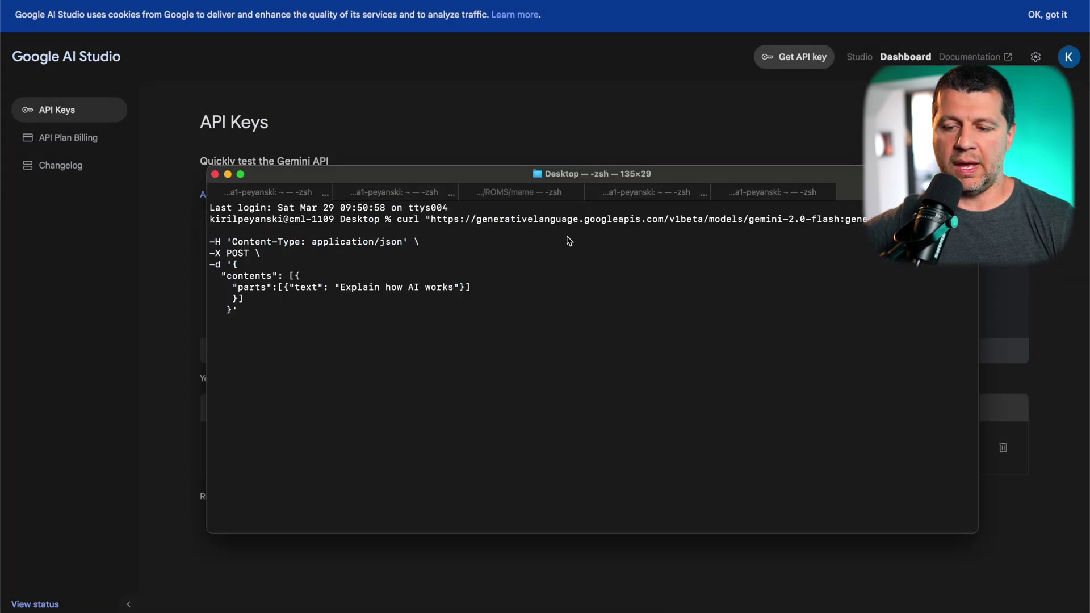
key("super+v")
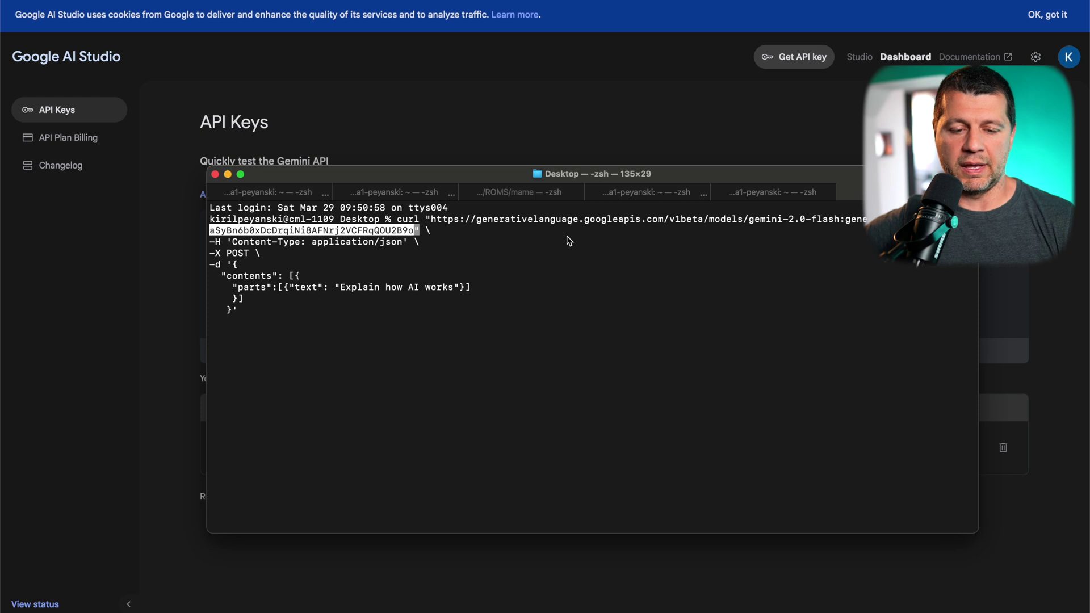
key("Return")
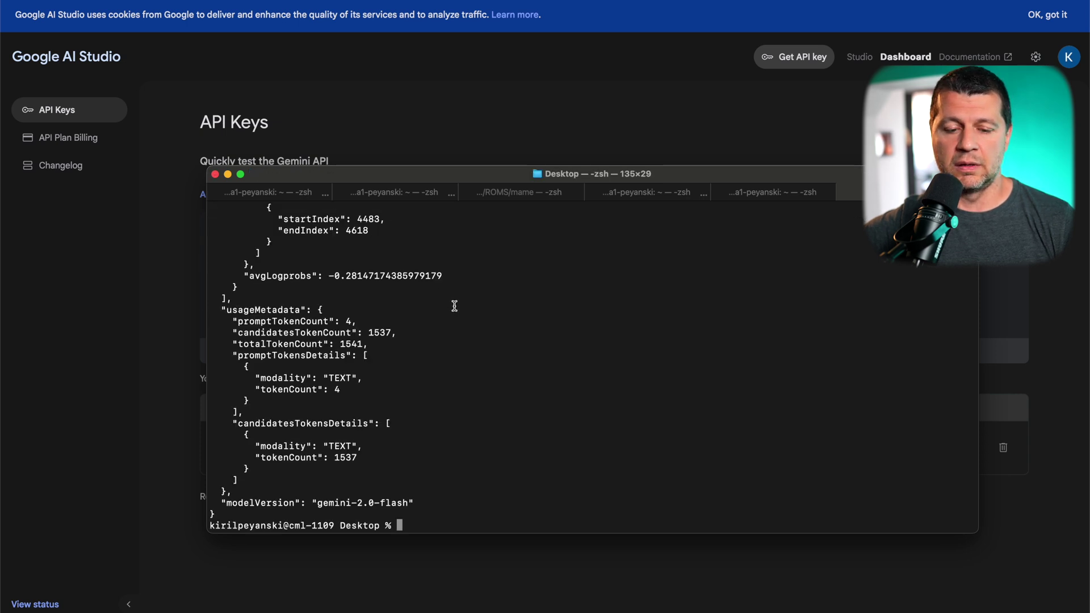
Review the JSON response to the curl request, from the command through the generated explanation text to the citation metadata
scroll(438, 338, "up", 10)
scroll(438, 339, "up", 15)
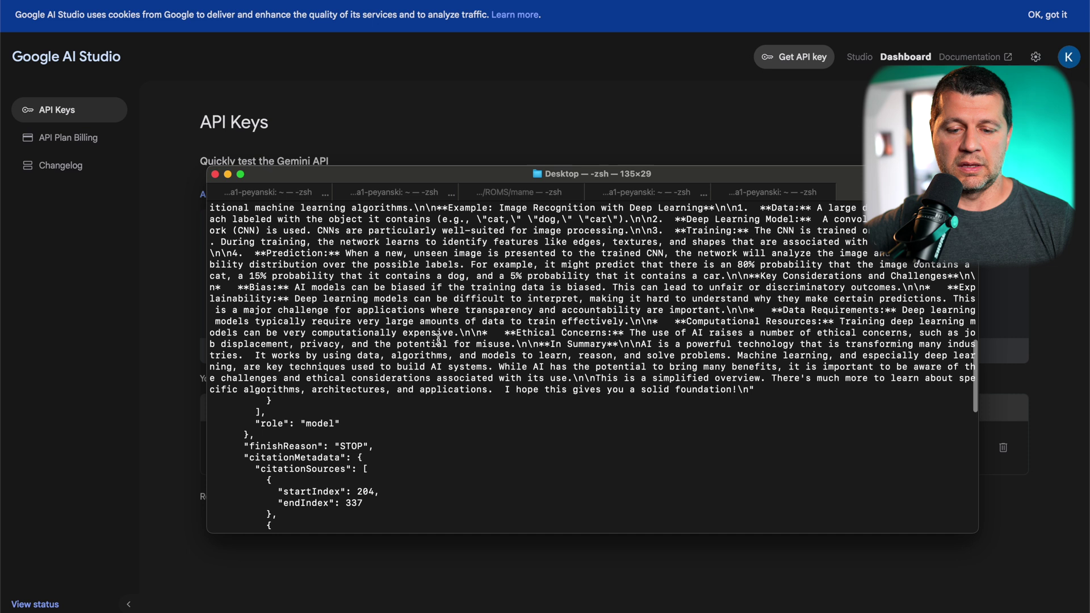
scroll(438, 339, "up", 10)
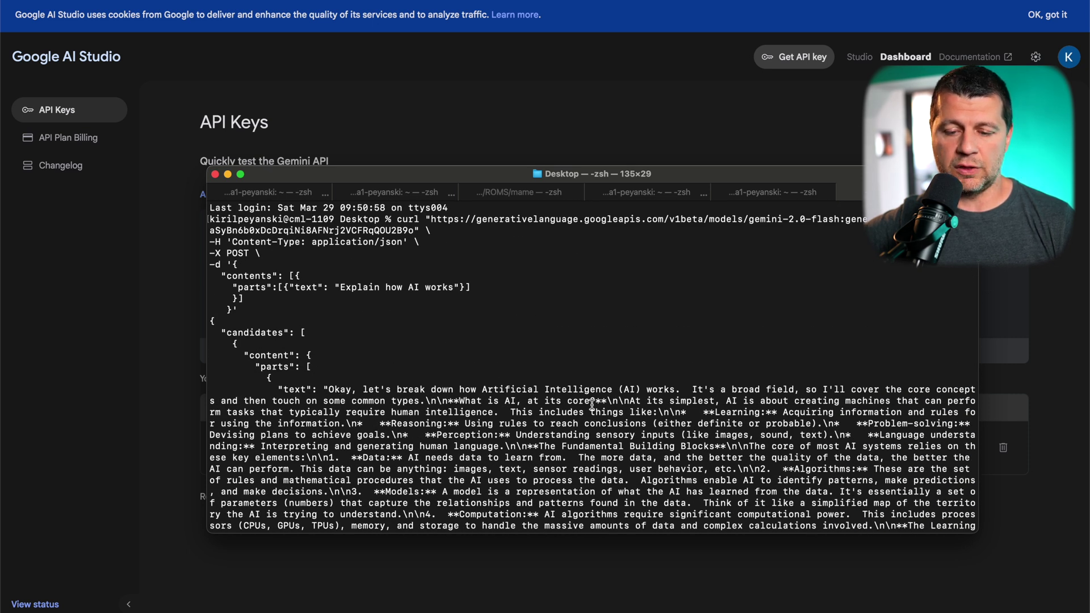
scroll(662, 393, "down", 15)
scroll(662, 393, "up", 10)
scroll(662, 393, "down", 10)
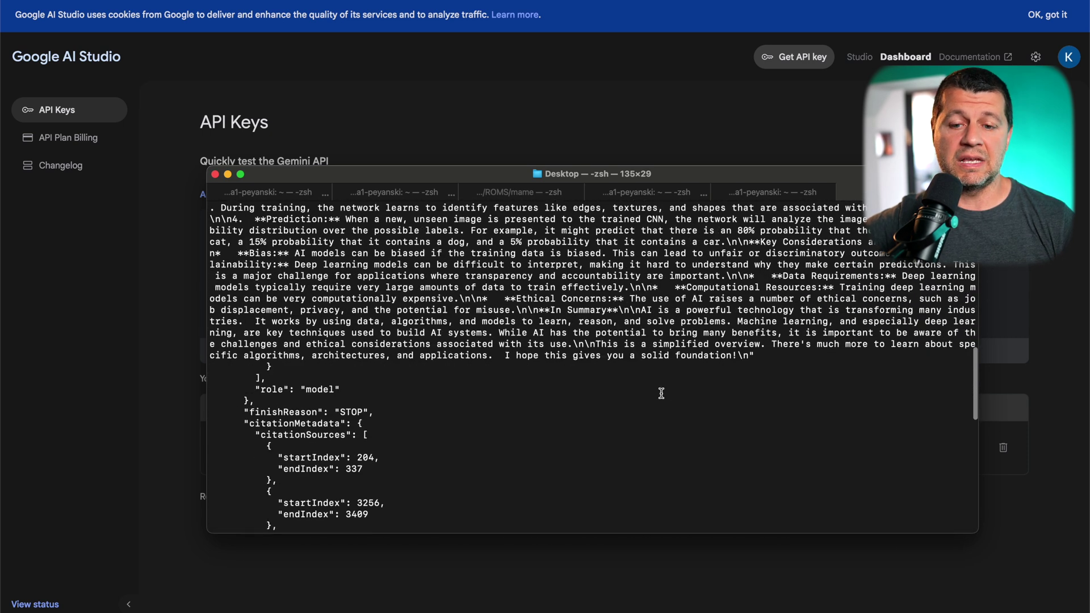
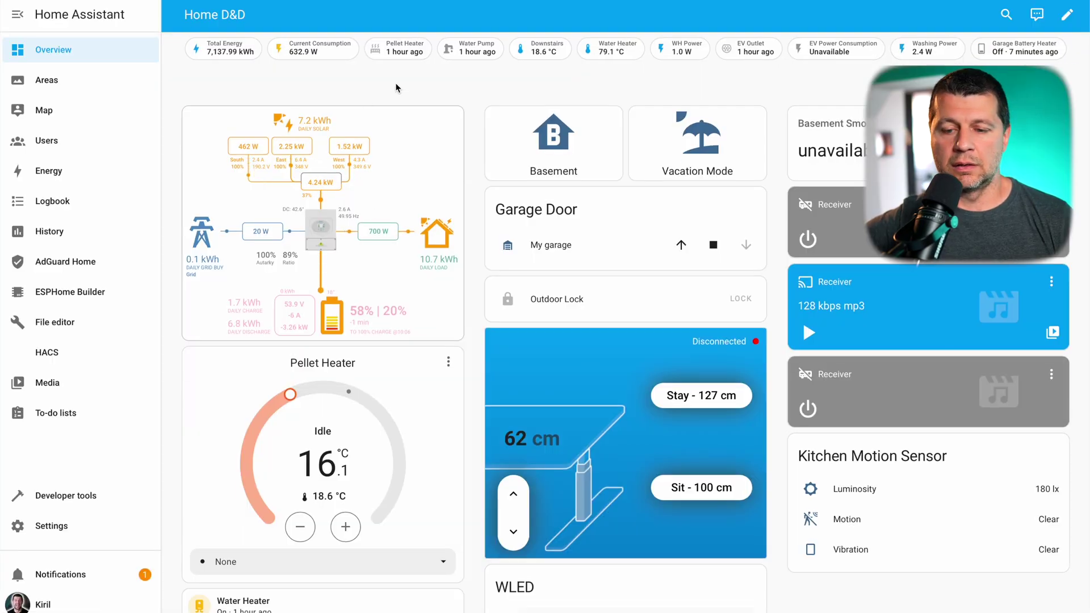
Switch to Home Assistant and go to its Integrations page by searching the commands for "inte"
key("c")
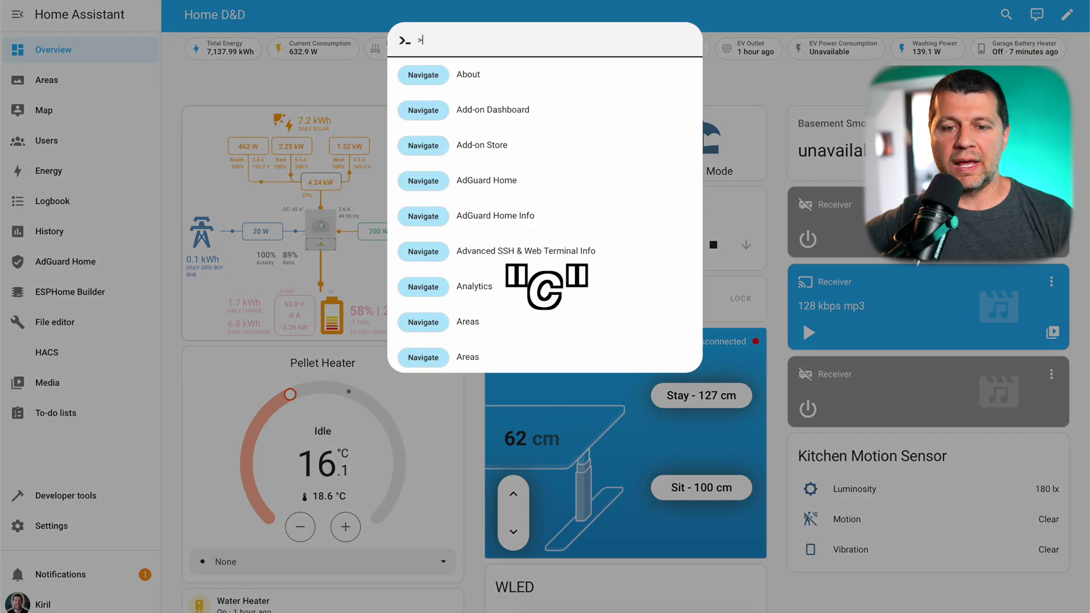
type("inte")
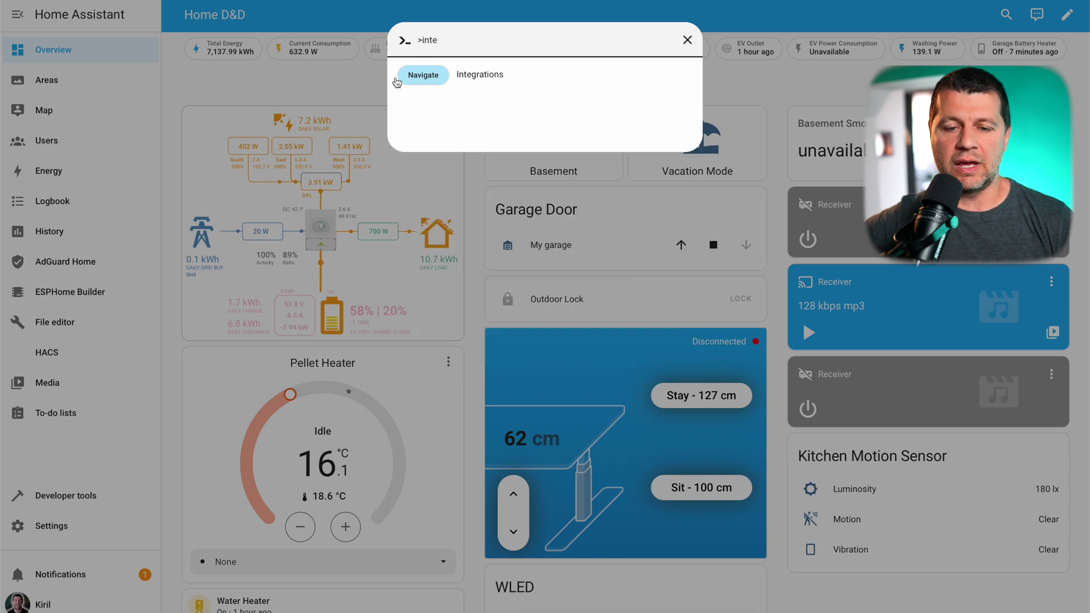
left_click(445, 79)
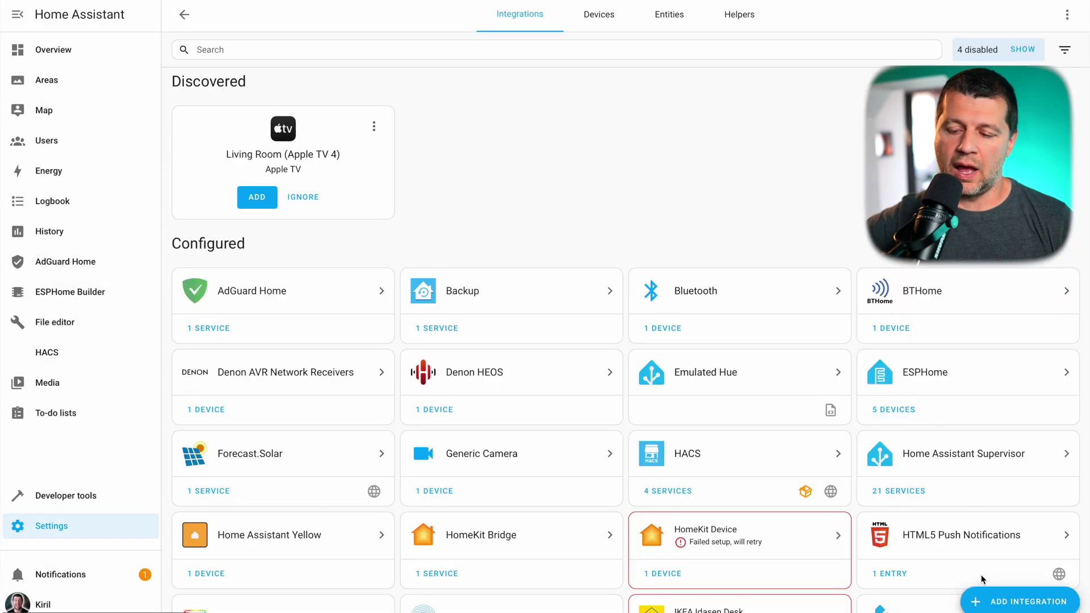
Start adding a new integration, search the brands for "goog" and choose Google Generative AI from the Google integrations
left_click(990, 597)
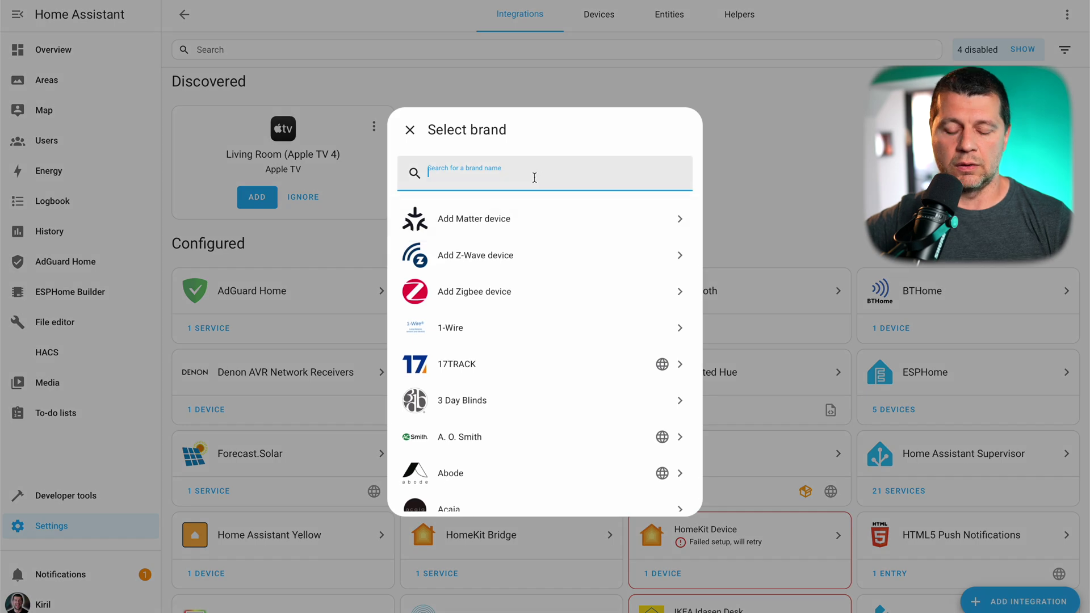
type("goog")
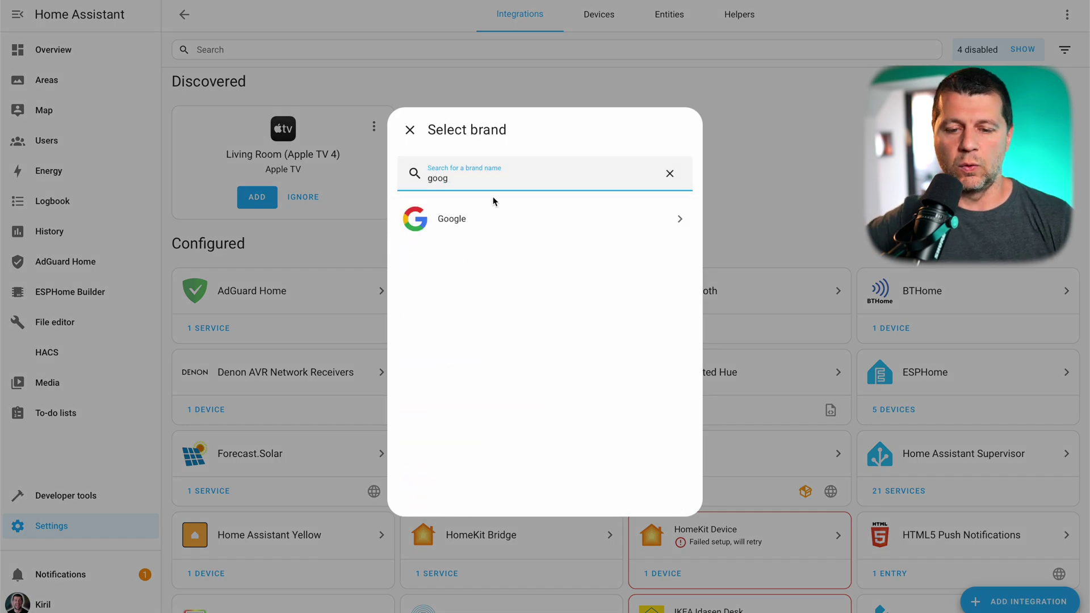
left_click(476, 219)
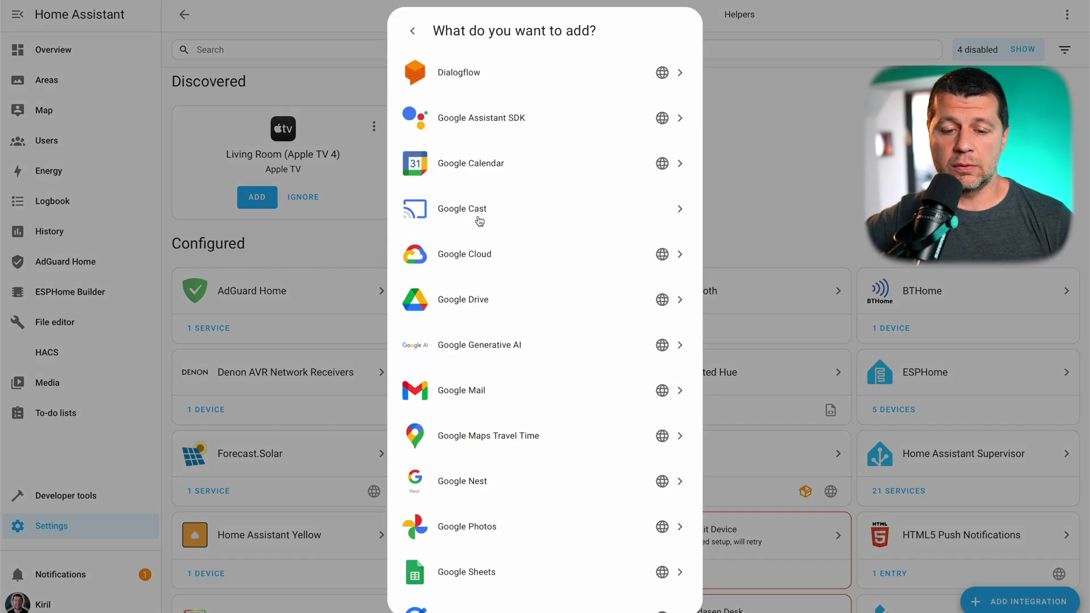
left_click(462, 354)
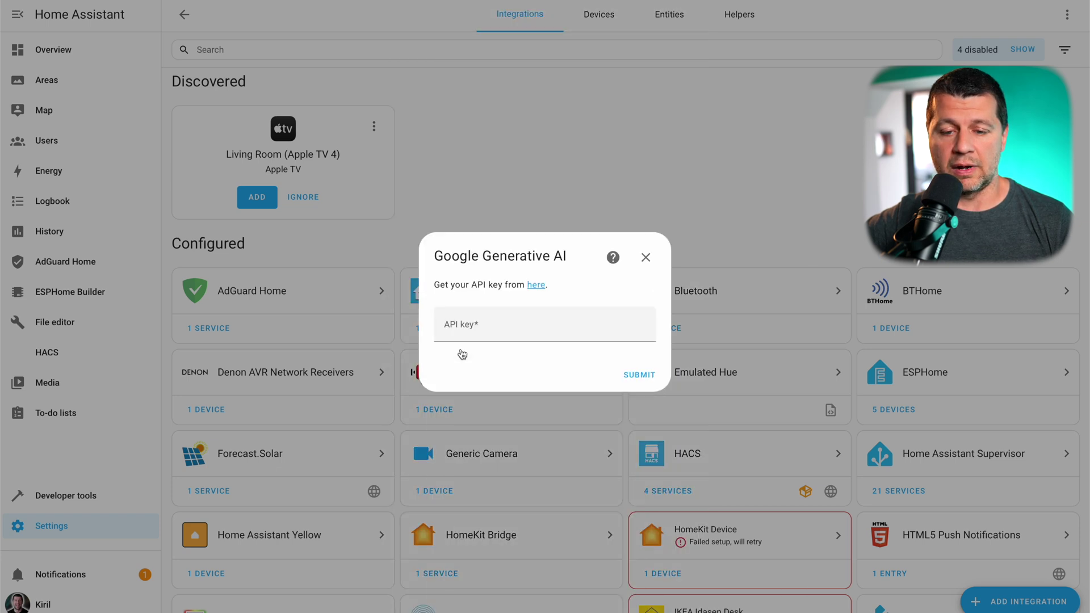
Paste the API key into the Google Generative AI setup, submit it and finish without assigning an area
left_click(461, 324)
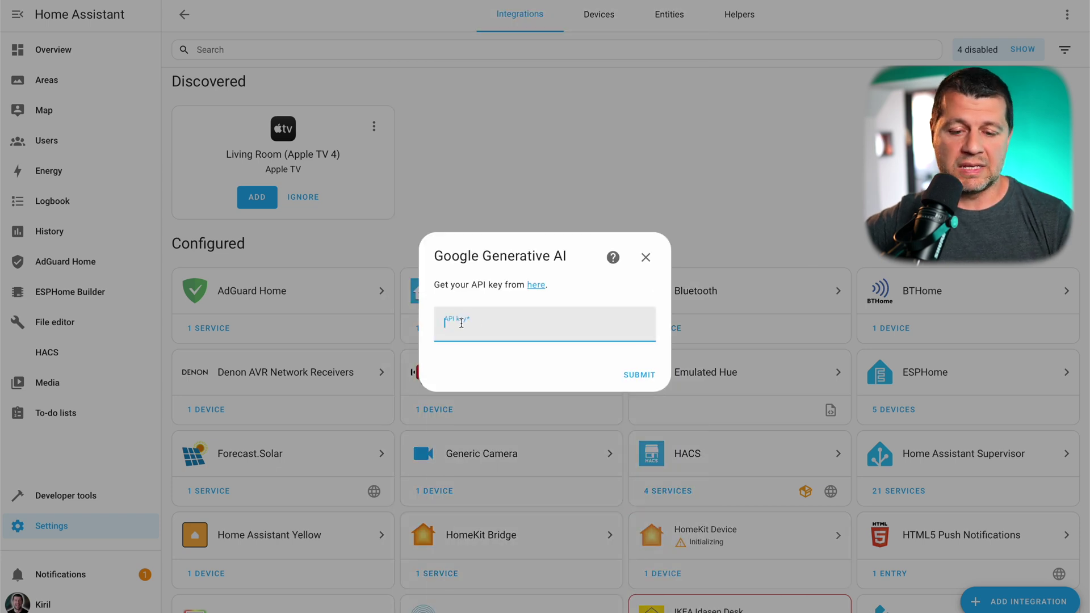
key("ctrl+v")
left_click(640, 375)
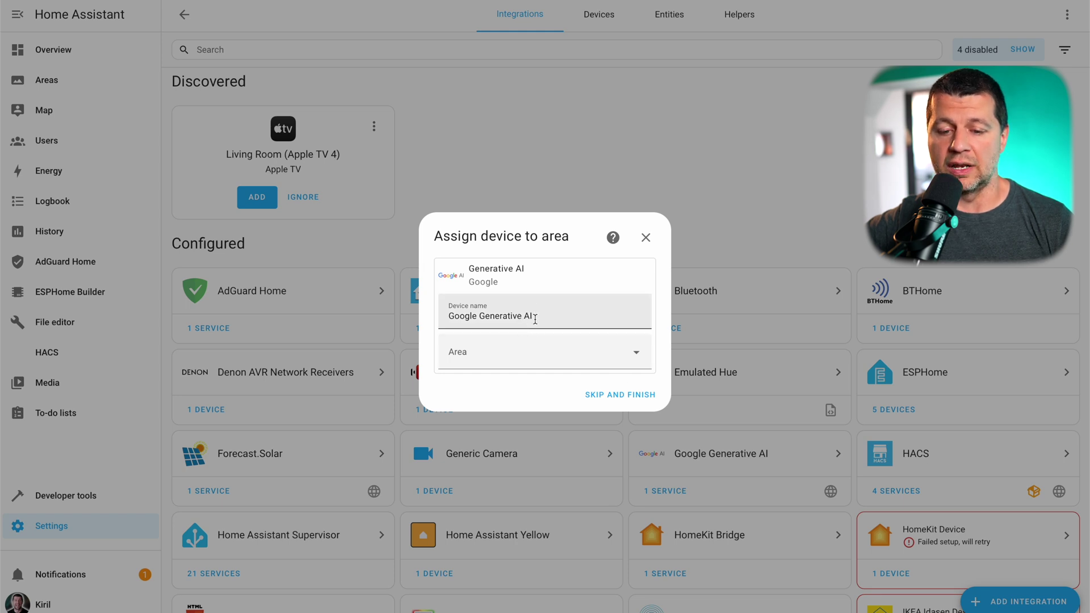
left_click(616, 394)
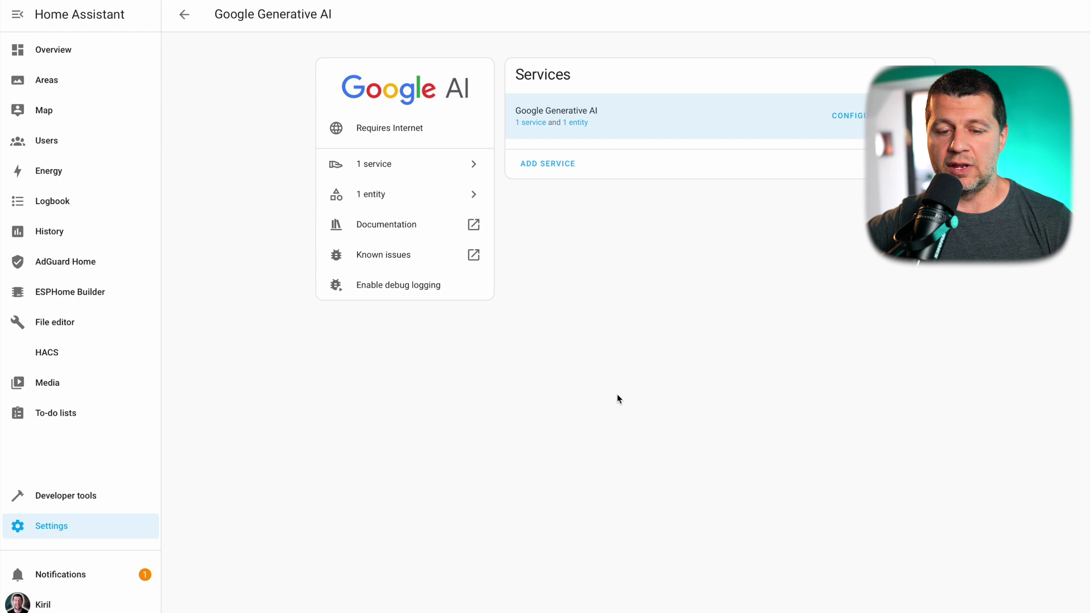
Open the Google Generative AI service's options, turn off Recommended model settings and submit to load the detailed settings
left_click(853, 121)
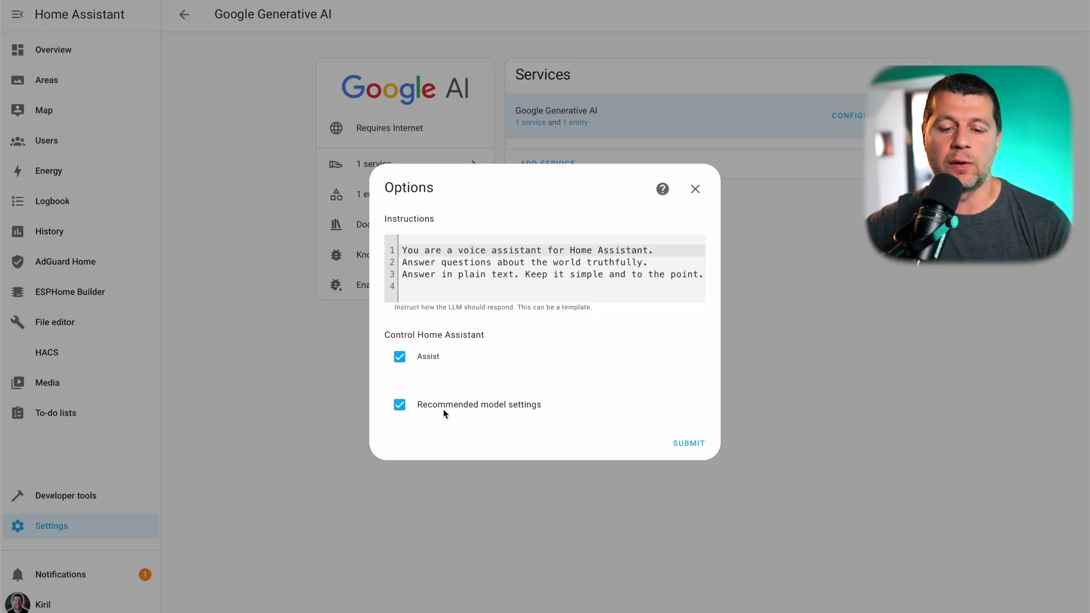
left_click(401, 406)
left_click(690, 444)
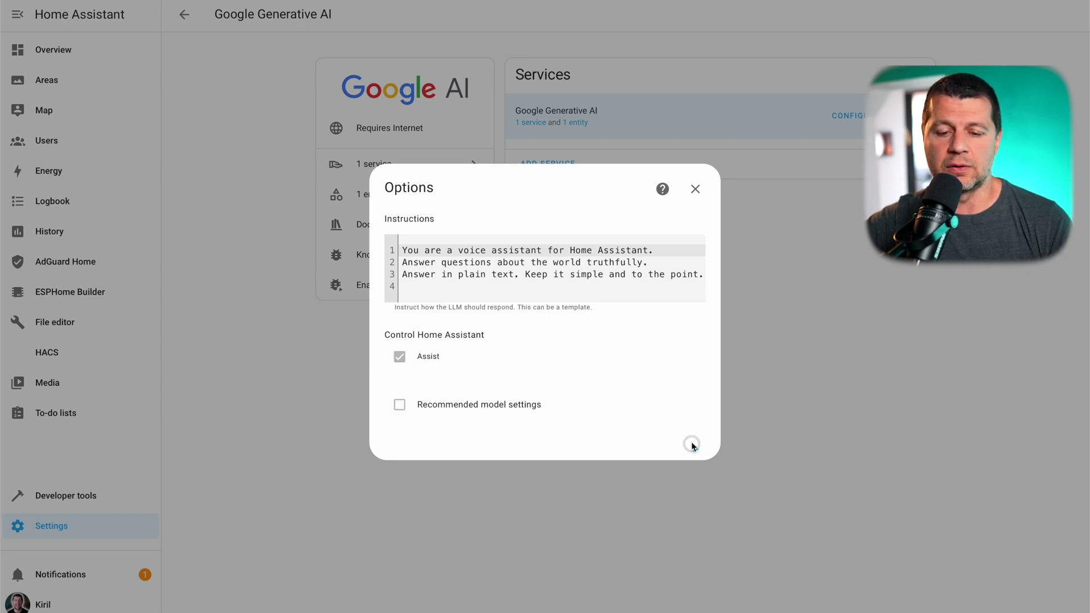
Enable the Google Search tool, try submitting the options, and turn off Assist under Control Home Assistant
scroll(584, 373, "down", 4)
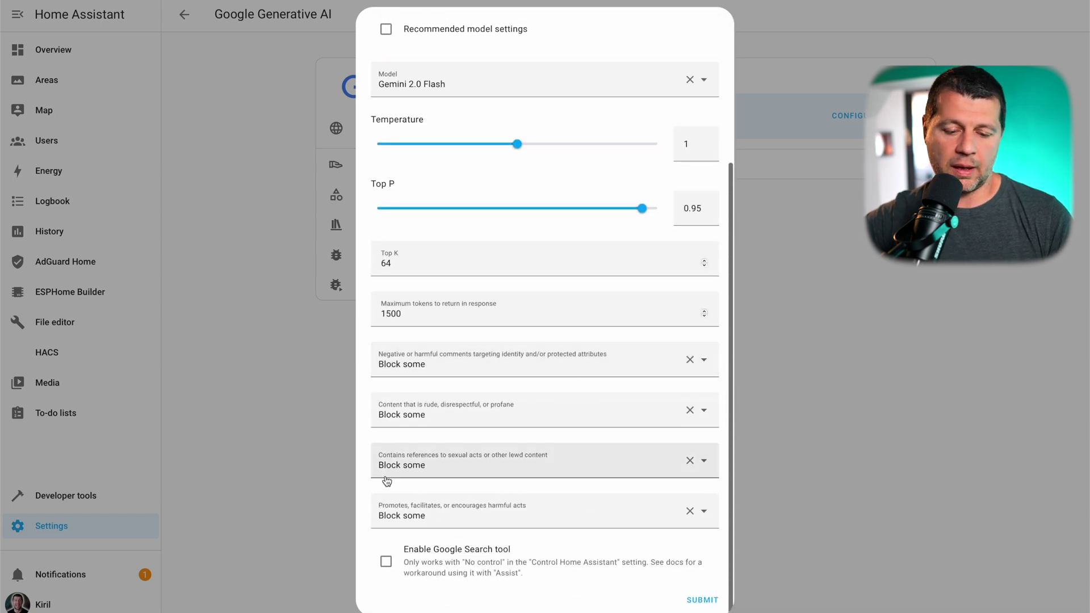
left_click(386, 563)
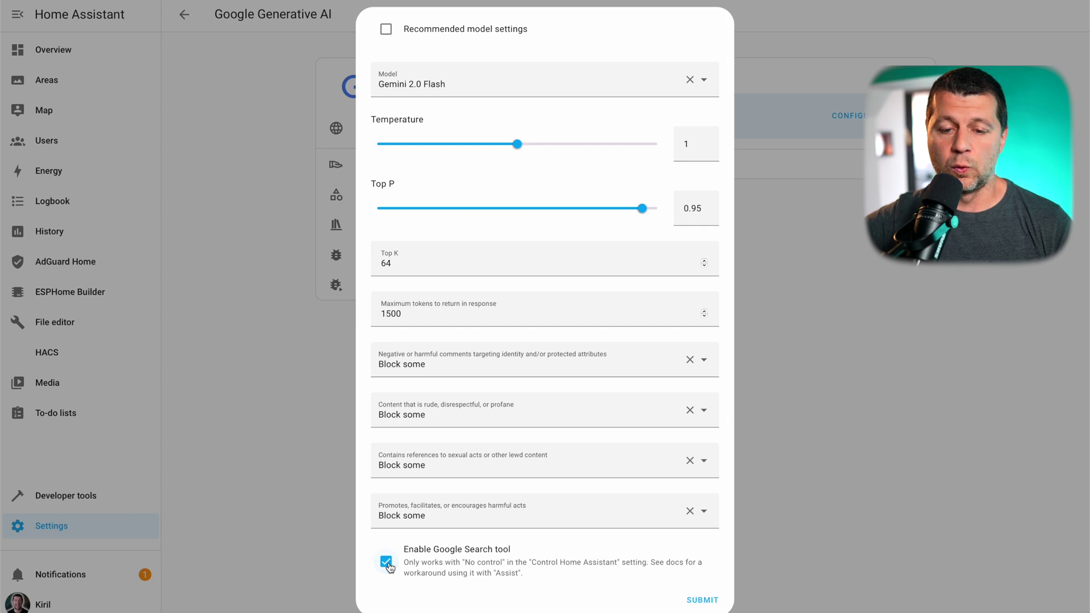
left_click(700, 601)
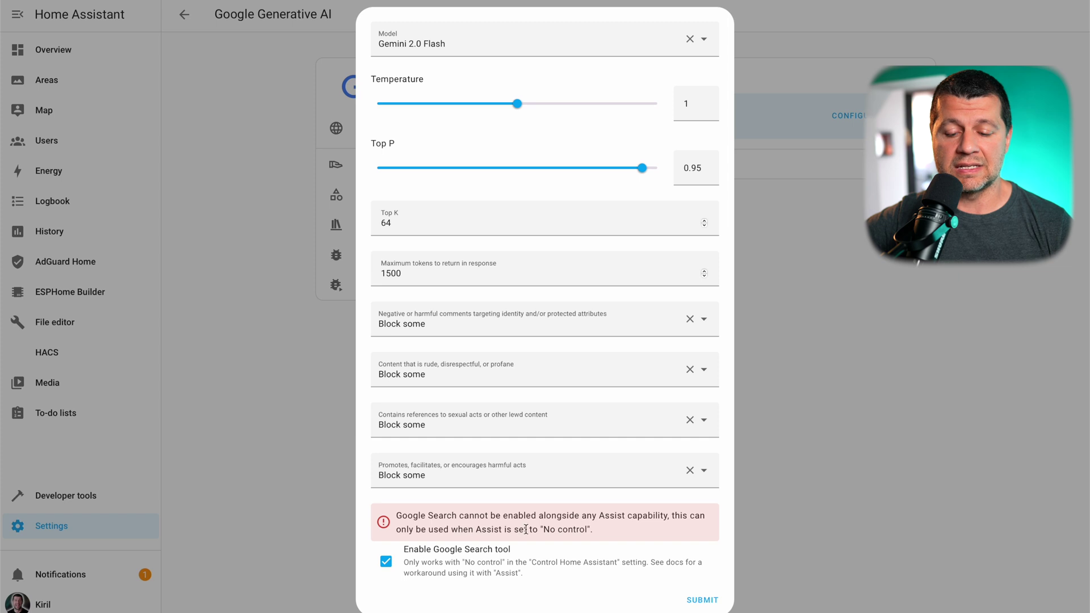
scroll(529, 529, "up", 5)
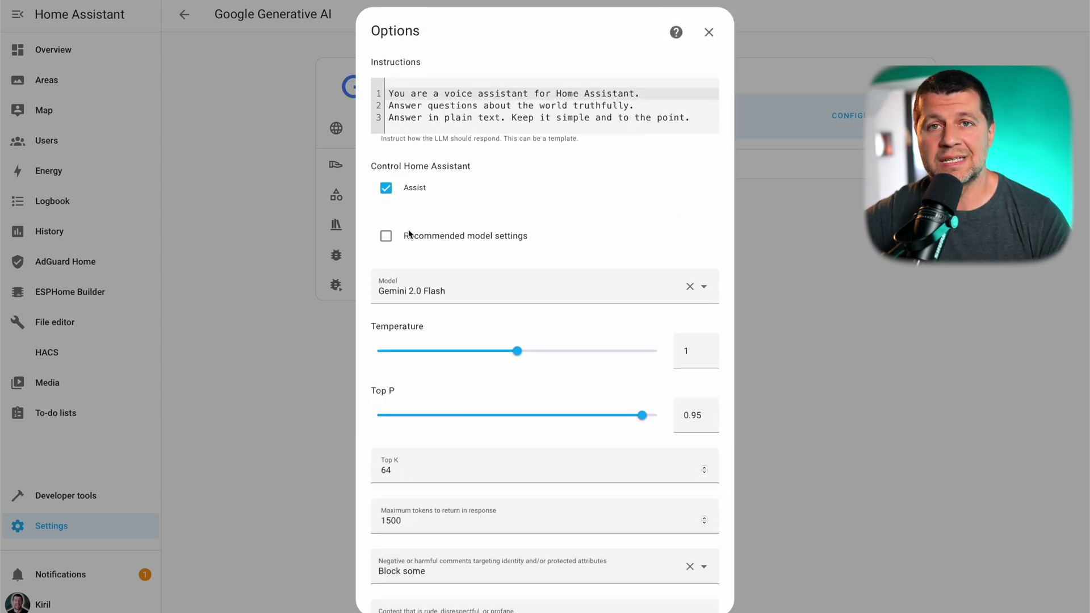
left_click(386, 190)
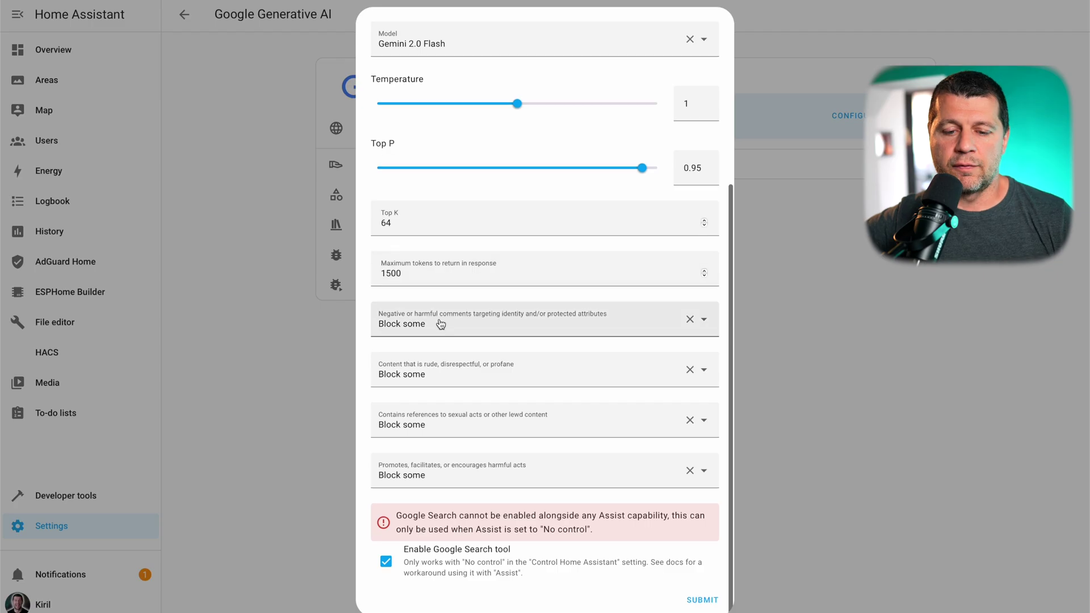
Set all four content safety filters, for harmful comments, rude content, sexual references and harmful acts, to Block none
left_click(439, 324)
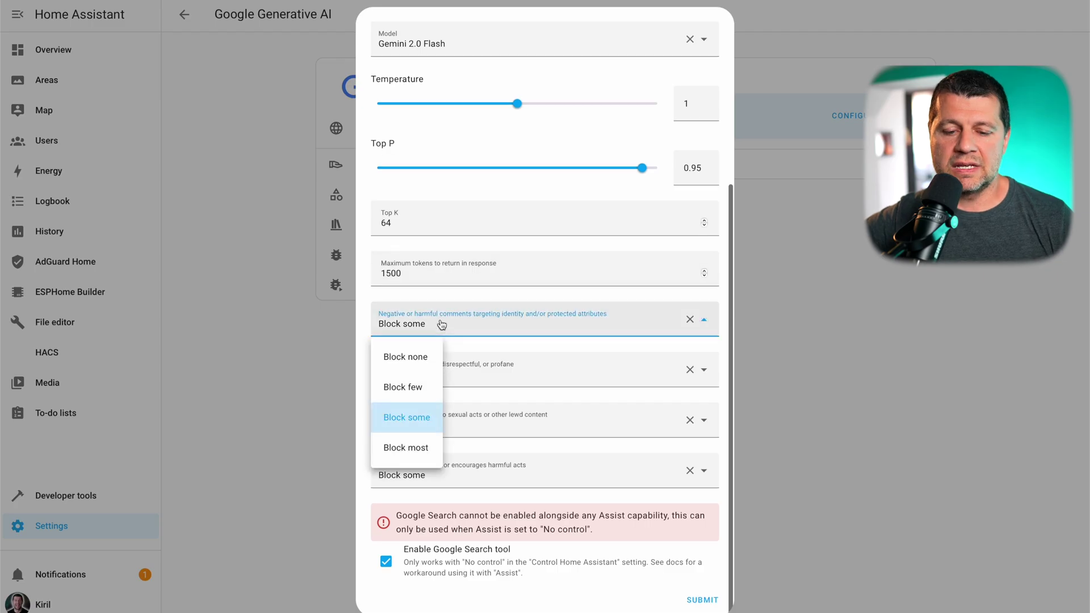
left_click(430, 366)
left_click(432, 372)
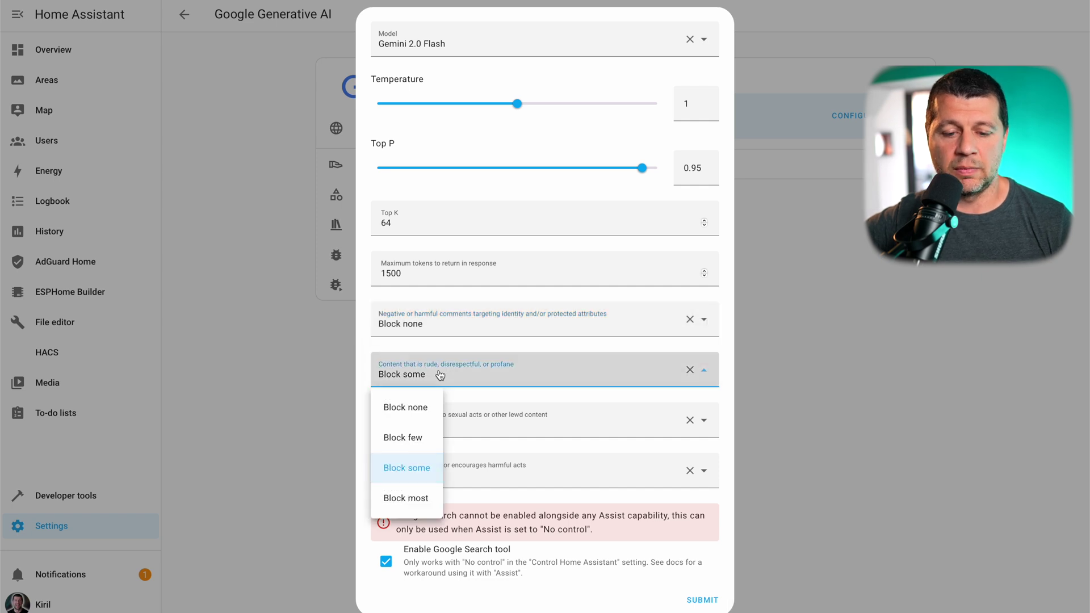
left_click(429, 406)
left_click(437, 418)
left_click(426, 454)
left_click(430, 474)
left_click(430, 349)
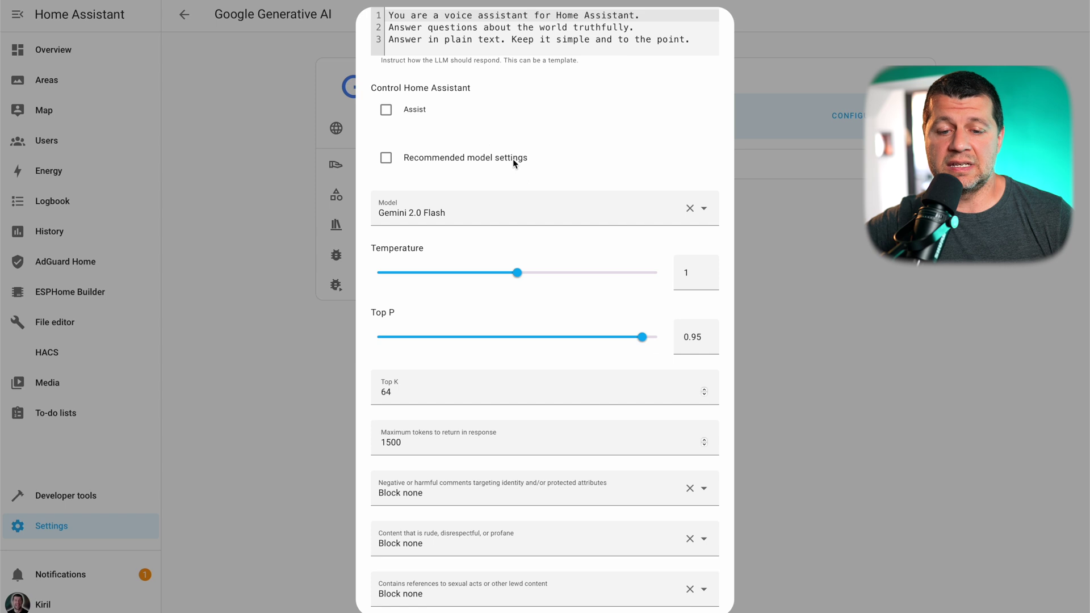
Set the model to Gemini 2.5 Flash Preview 04-17 and submit the Google Generative AI options
scroll(516, 168, "down", 3)
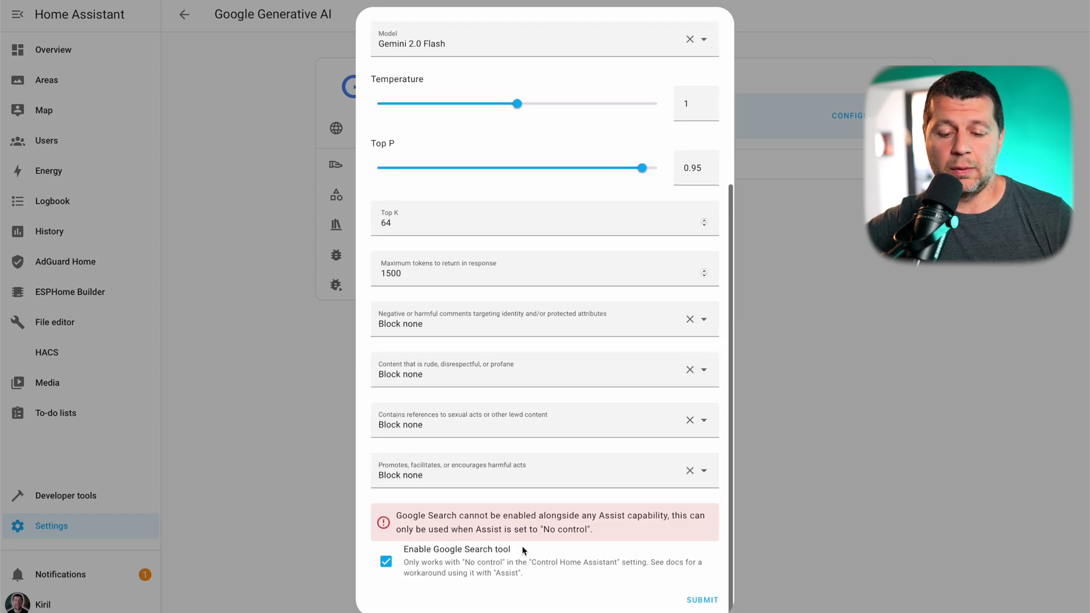
scroll(486, 553, "up", 3)
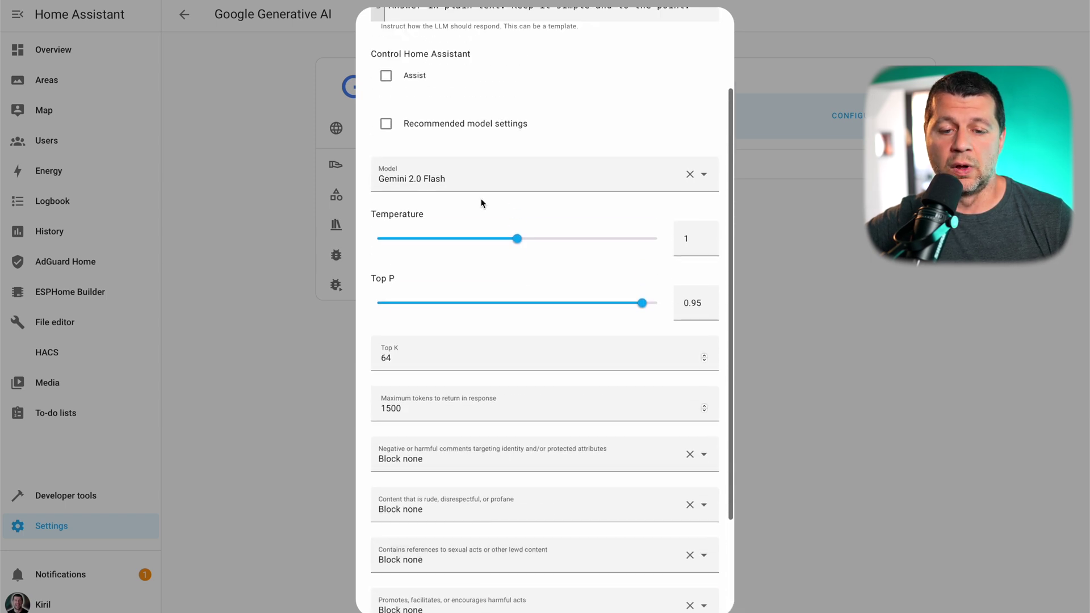
left_click(706, 177)
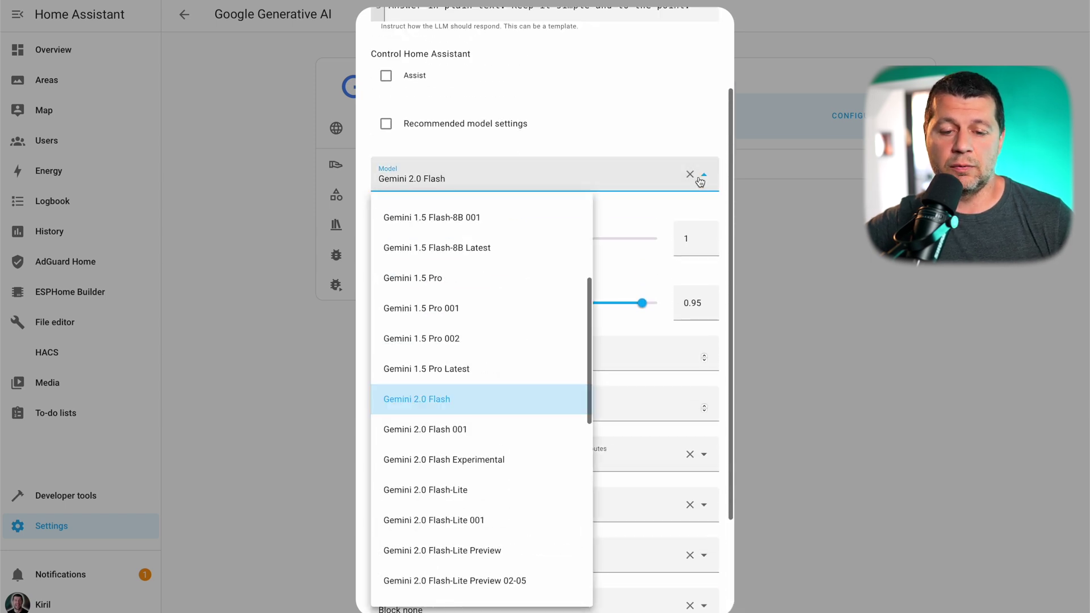
scroll(486, 450, "down", 3)
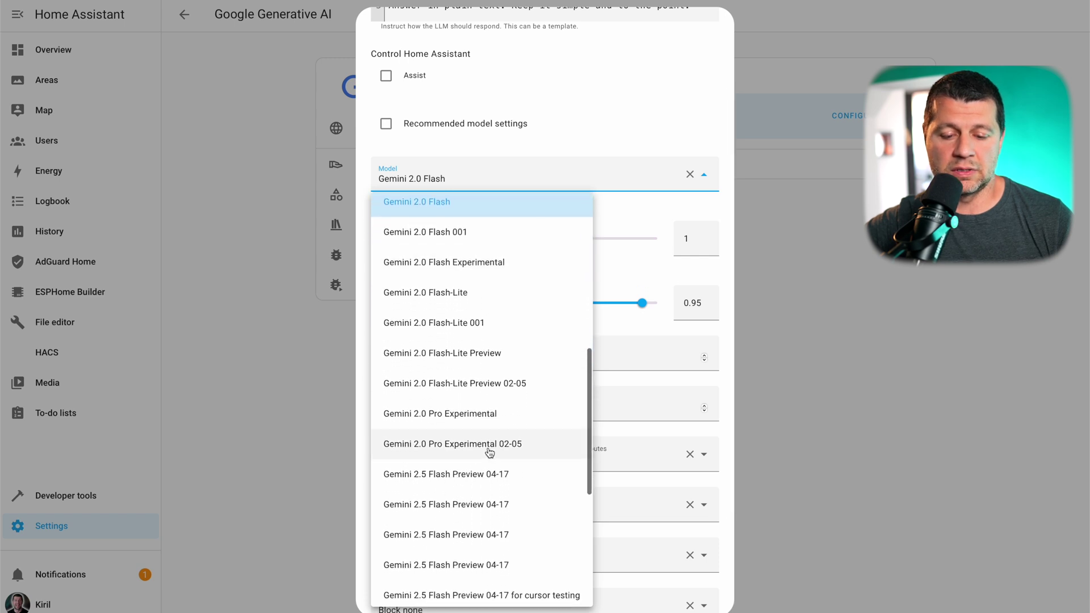
scroll(487, 448, "down", 1)
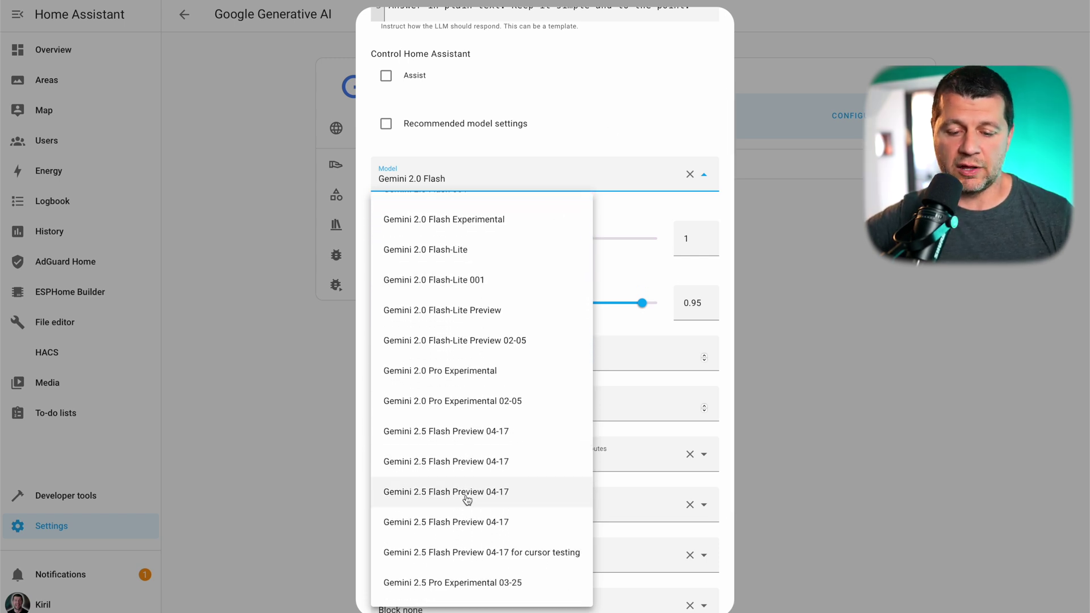
left_click(489, 441)
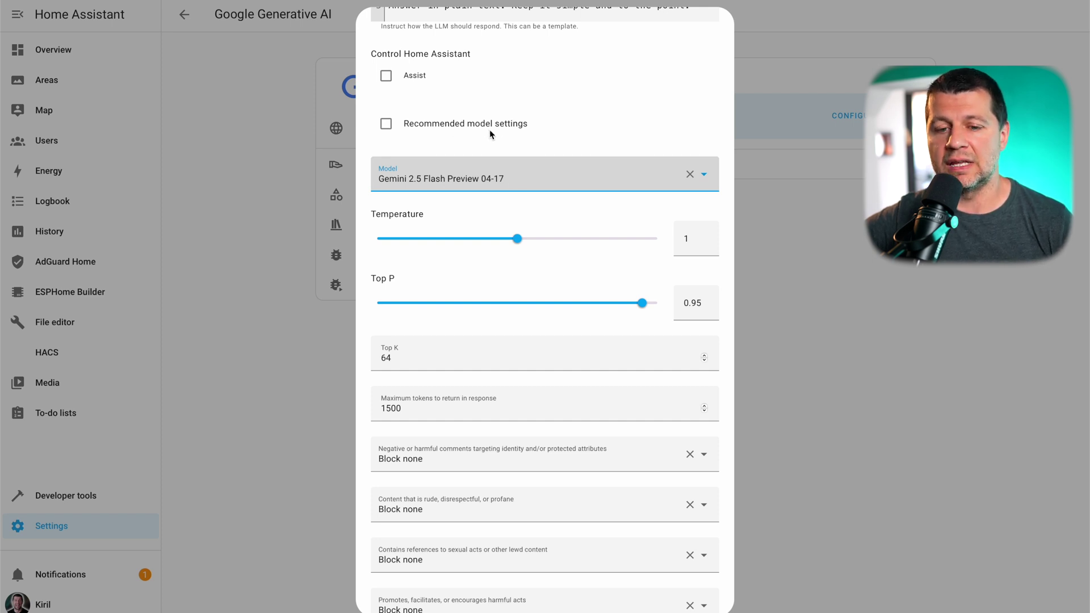
scroll(489, 131, "down", 3)
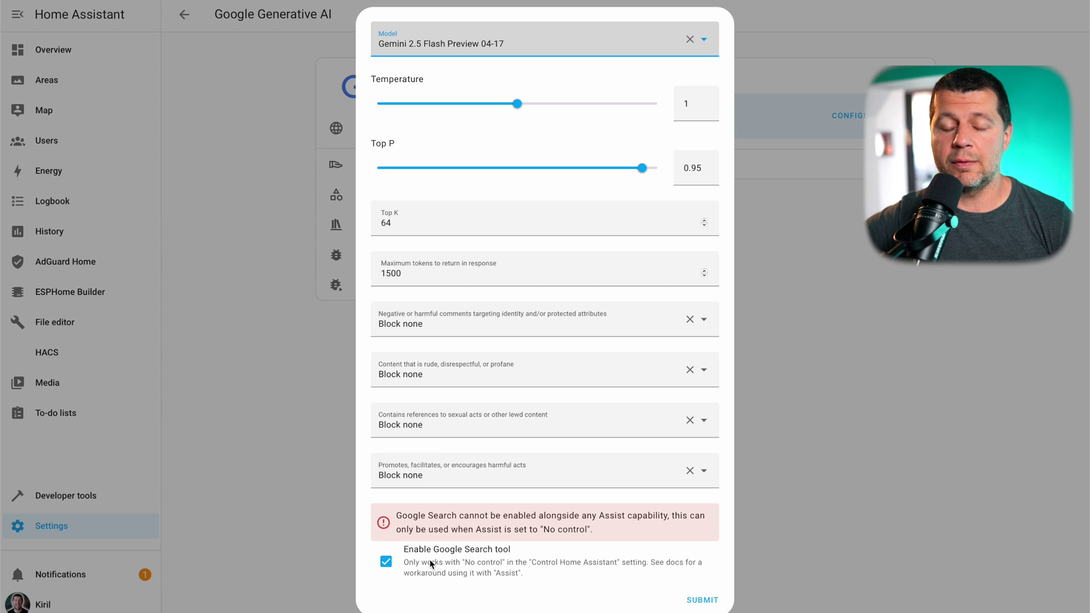
left_click(692, 602)
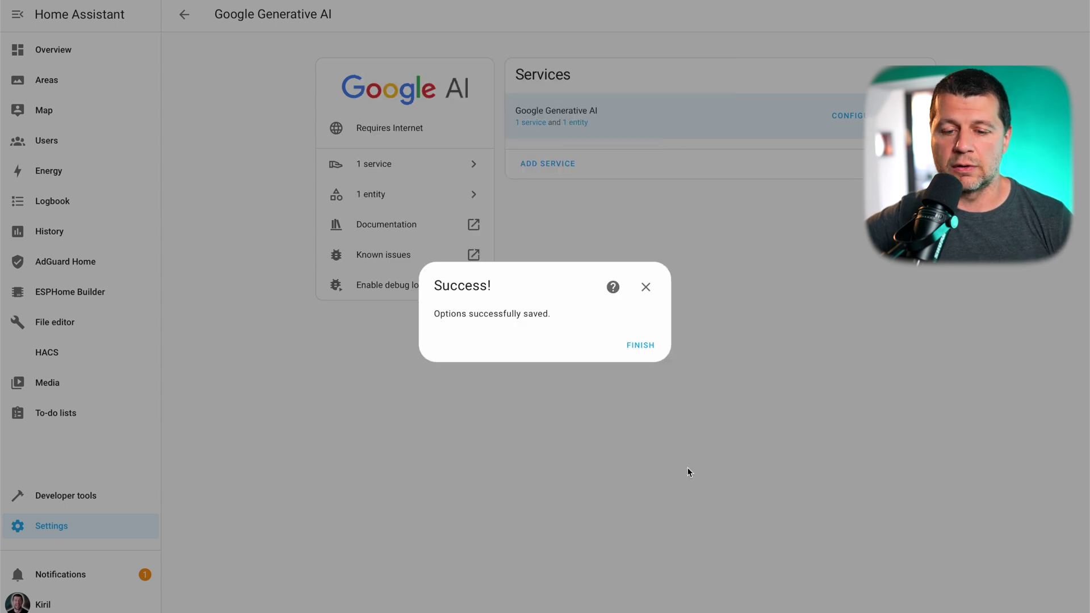
Finish the saved options dialog, open Assist and go to the assistants management page
left_click(645, 336)
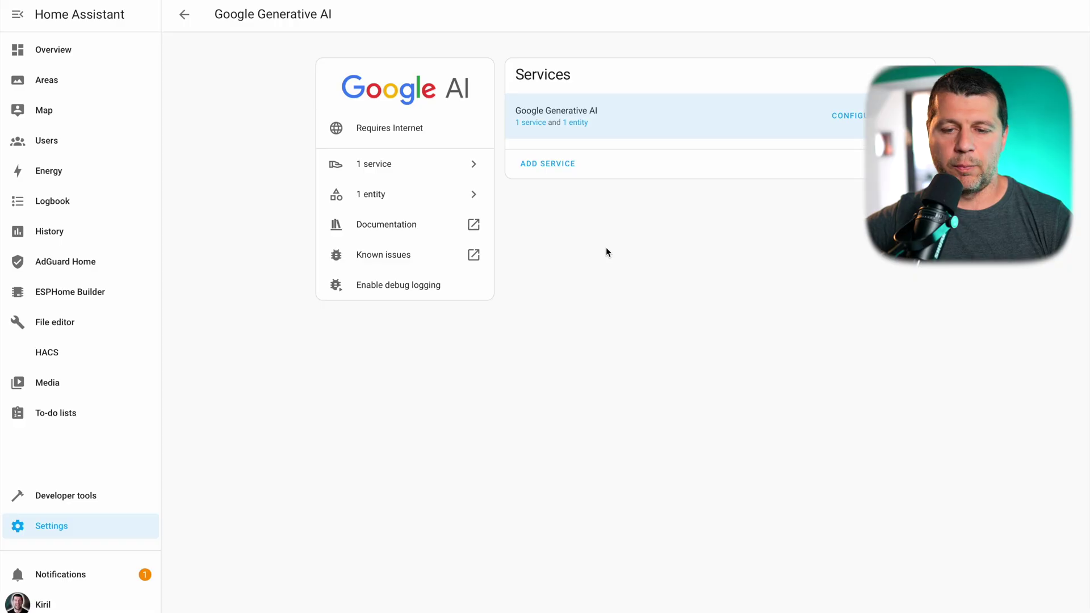
key("a")
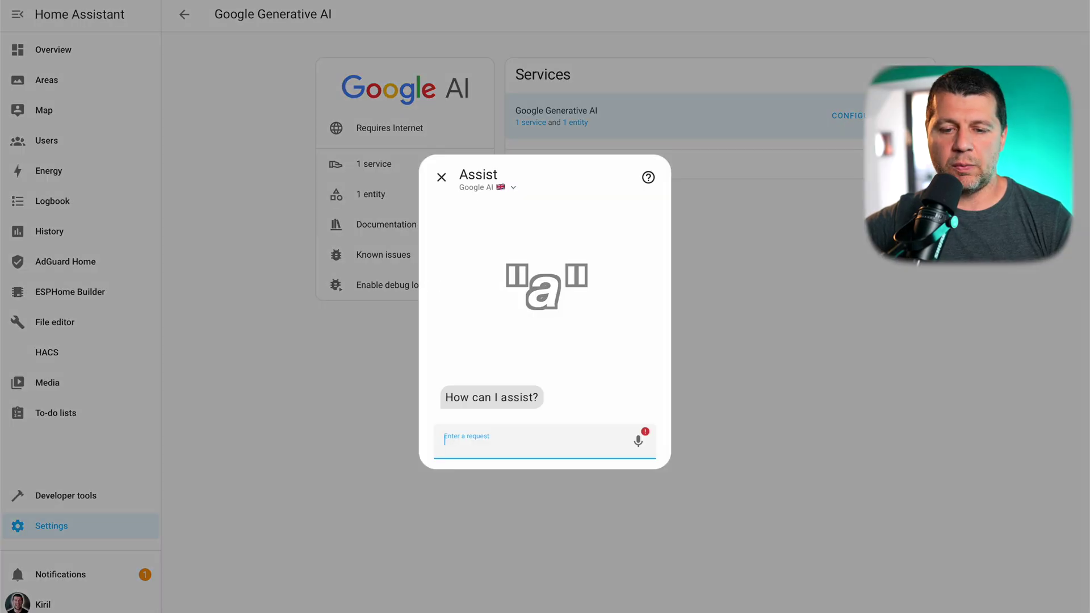
left_click(520, 193)
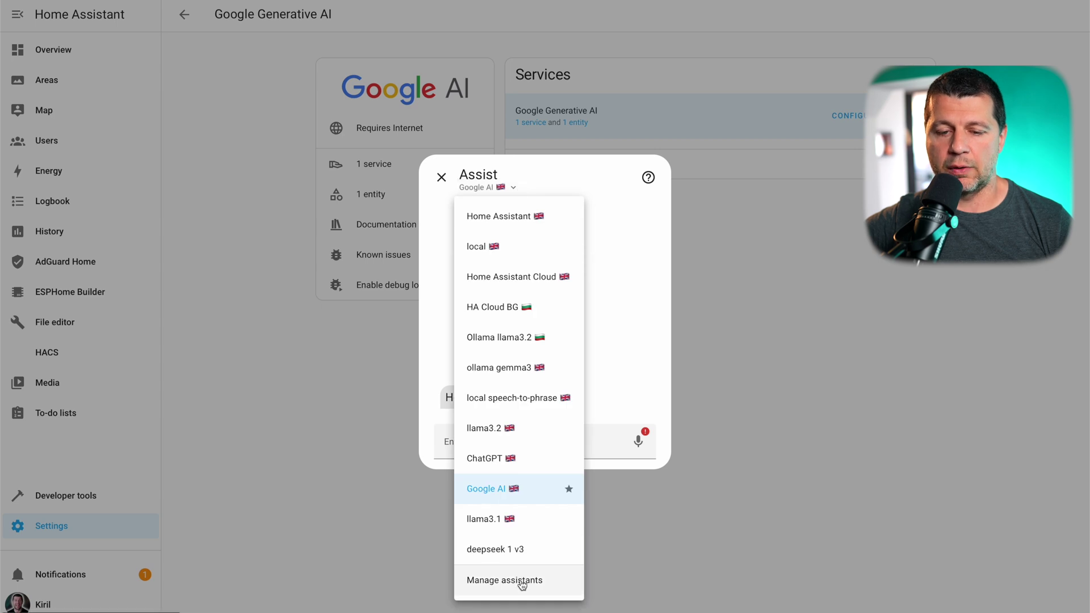
left_click(522, 581)
scroll(522, 585, "down", 5)
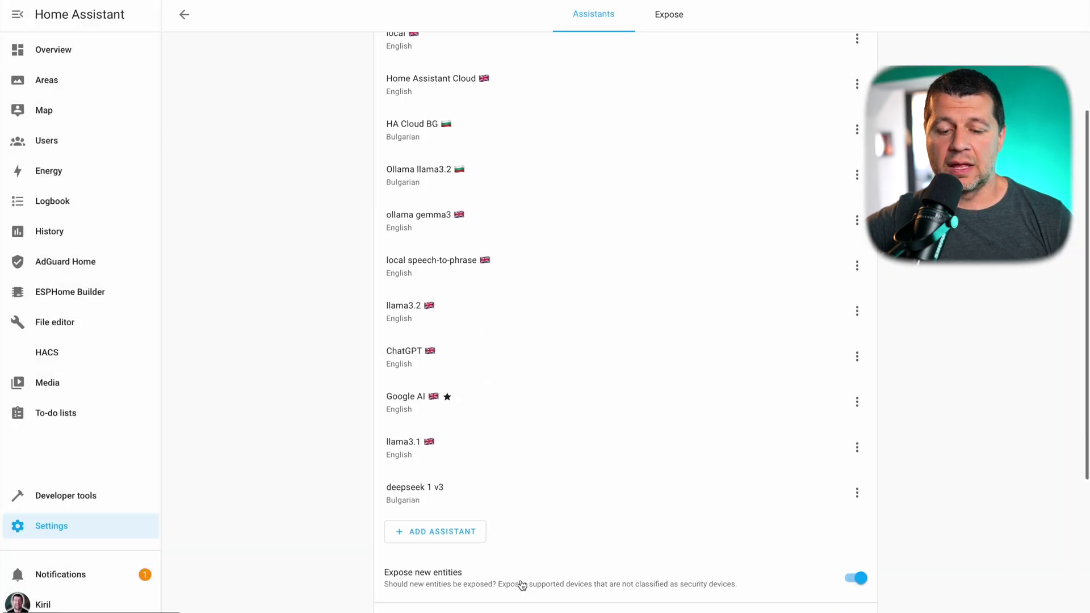
scroll(520, 585, "up", 2)
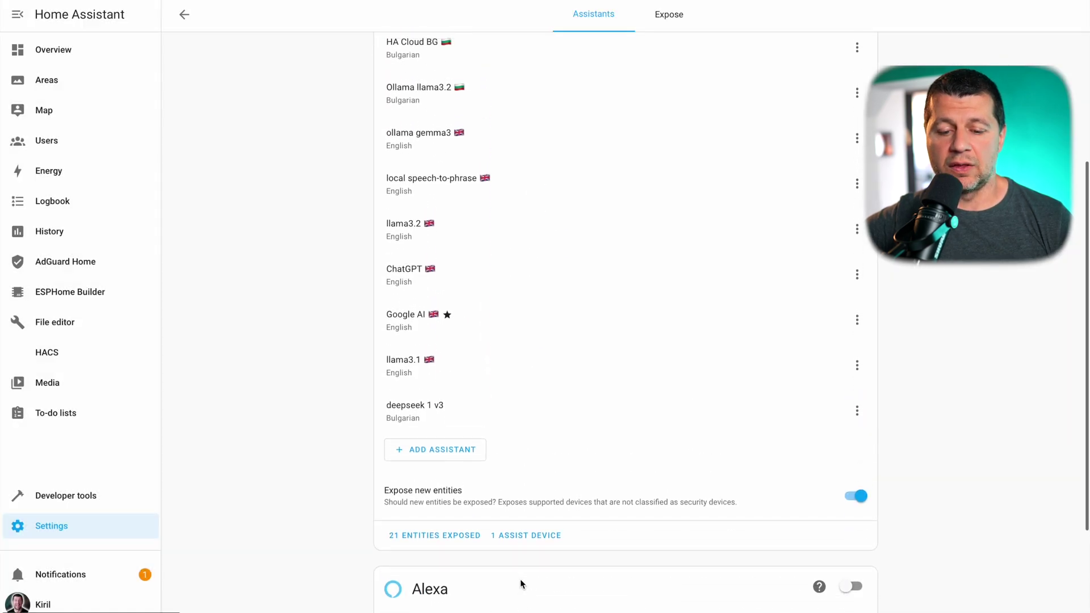
Start a new assistant named Google AI No Control with Google Generative AI as its conversation agent
left_click(469, 454)
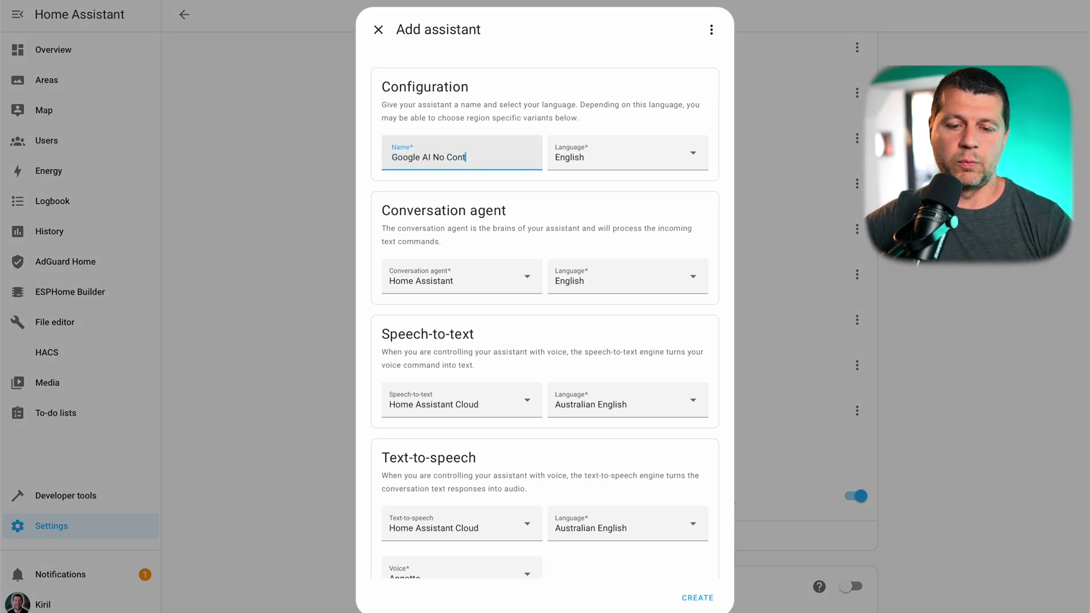
left_click(496, 276)
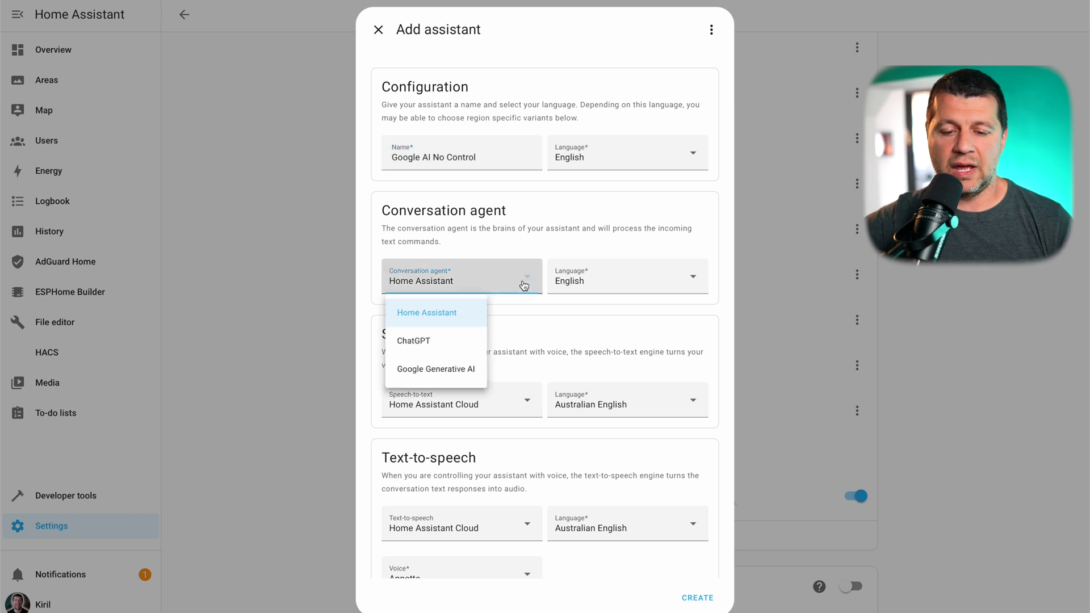
left_click(469, 375)
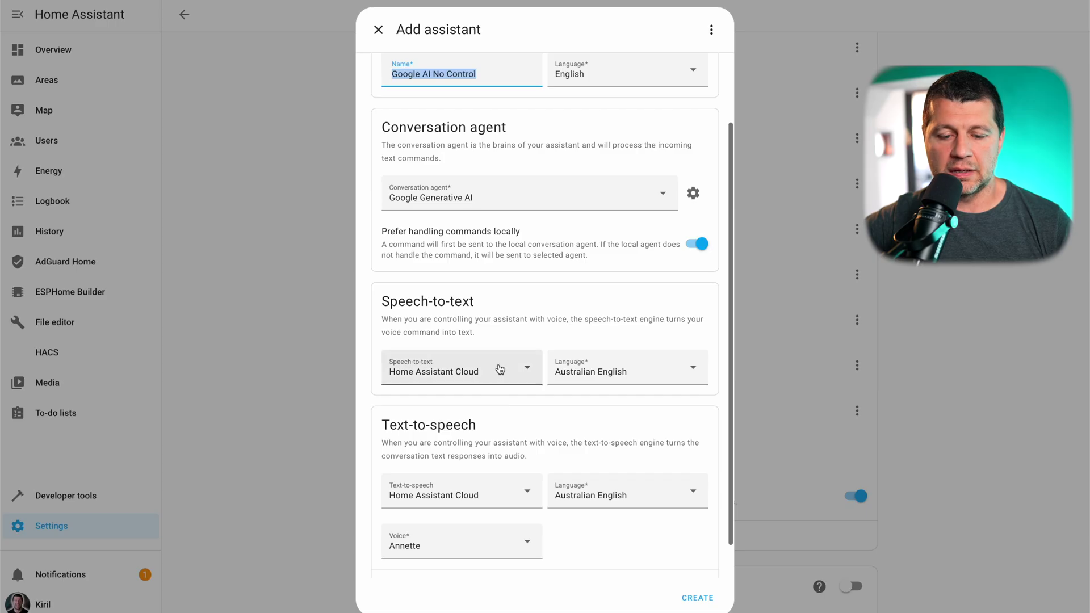
Review the speech-to-text and text-to-speech engine choices, keep Home Assistant Cloud for both, and create the assistant
scroll(499, 363, "down", 1)
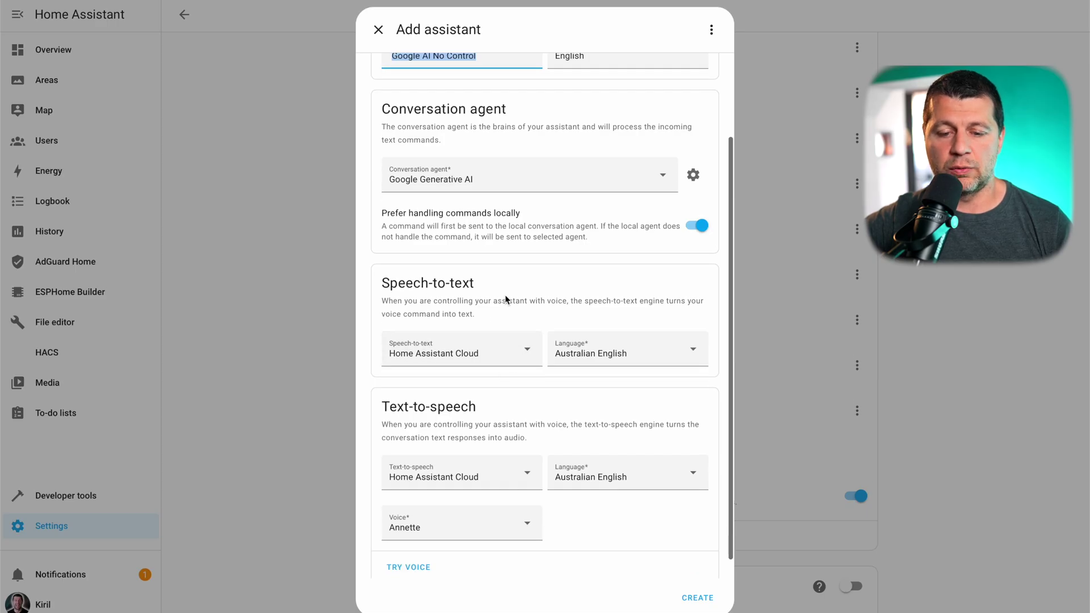
left_click(516, 358)
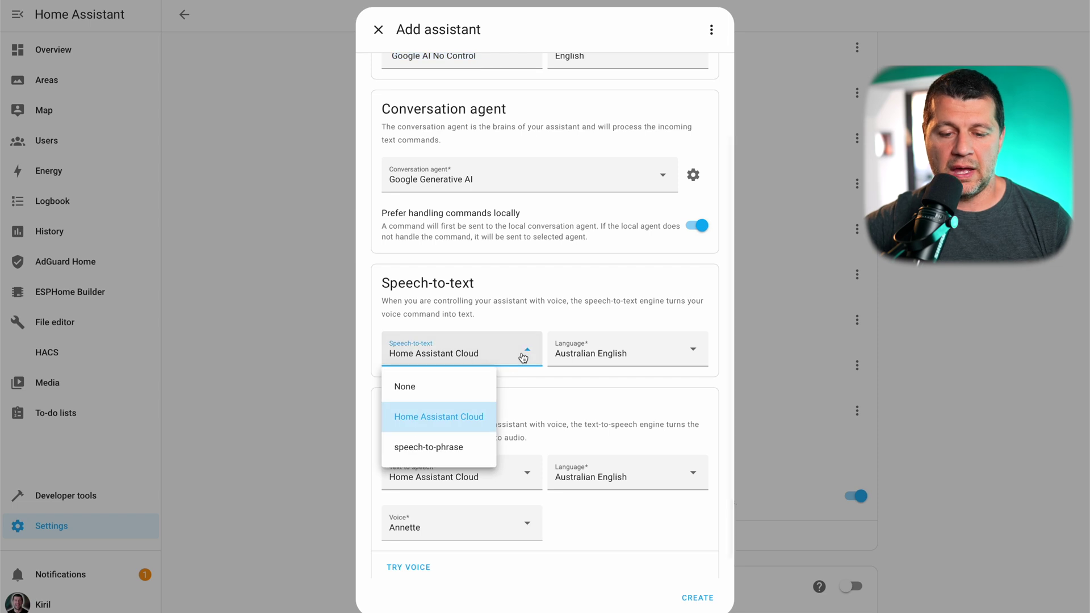
left_click(537, 402)
left_click(527, 472)
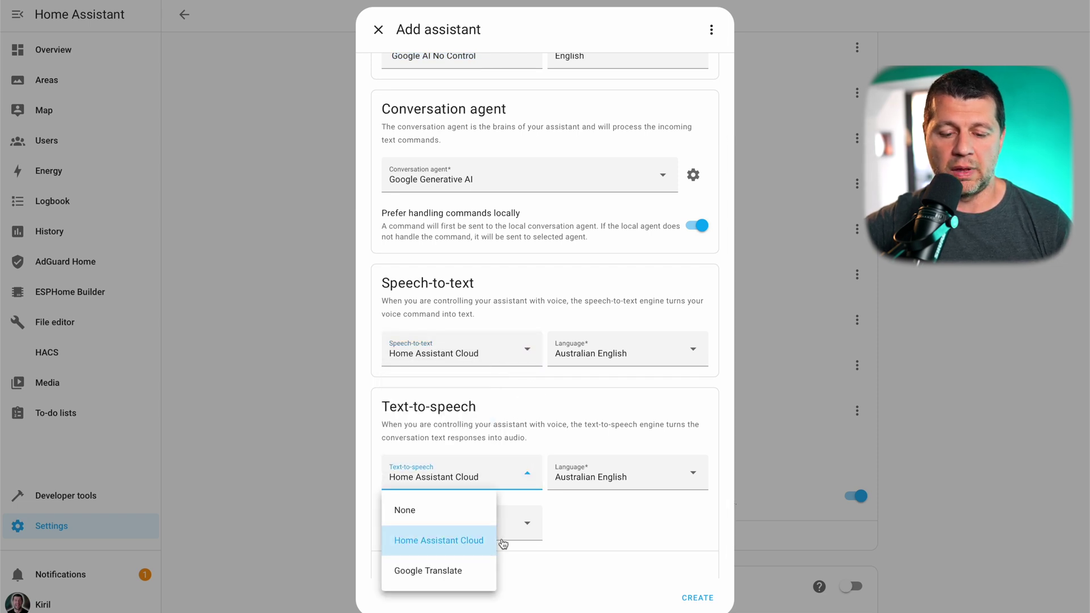
left_click(559, 406)
left_click(528, 476)
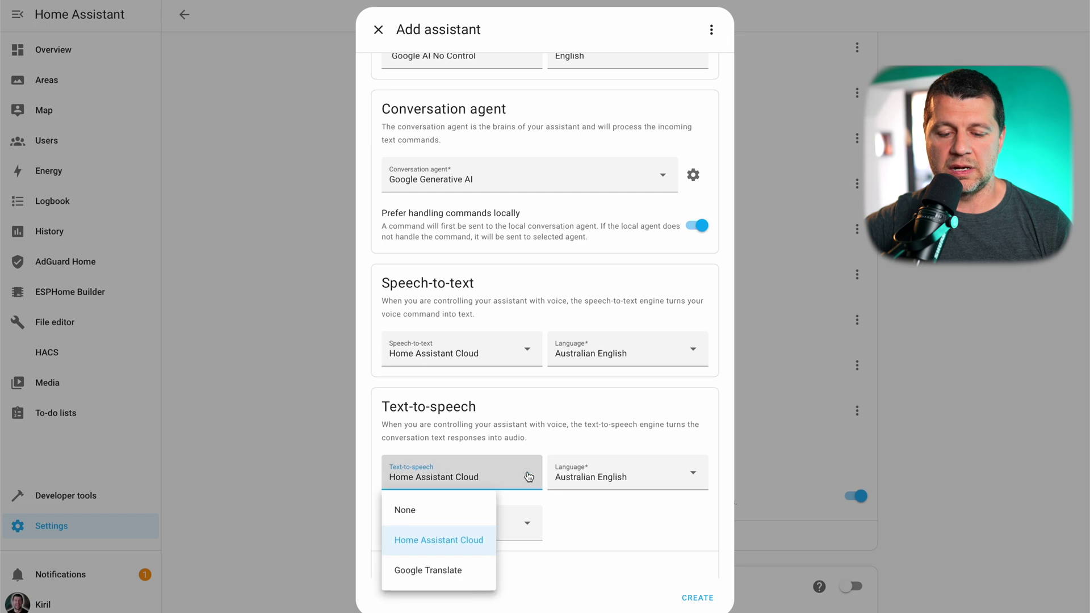
left_click(588, 407)
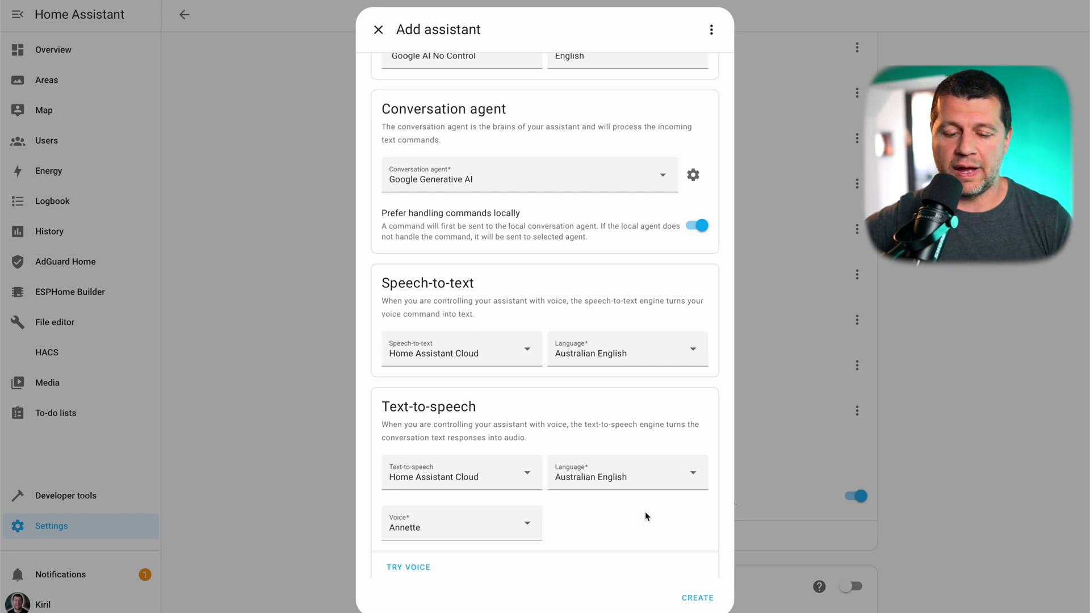
scroll(645, 516, "up", 1)
scroll(644, 516, "down", 2)
left_click(712, 603)
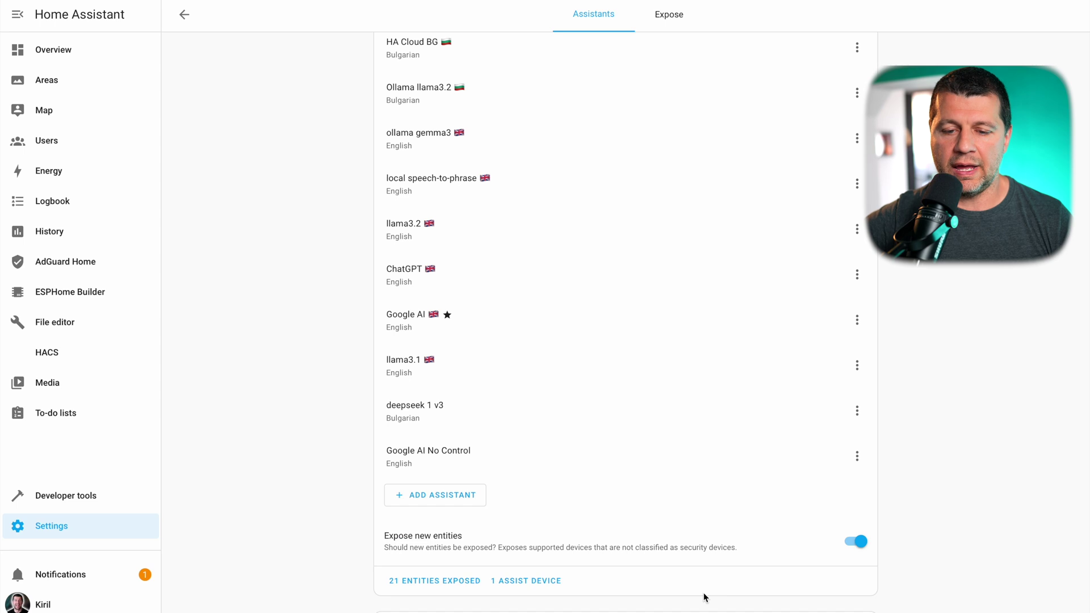
Set the Google AI No Control assistant as the preferred assistant
scroll(614, 340, "up", 5)
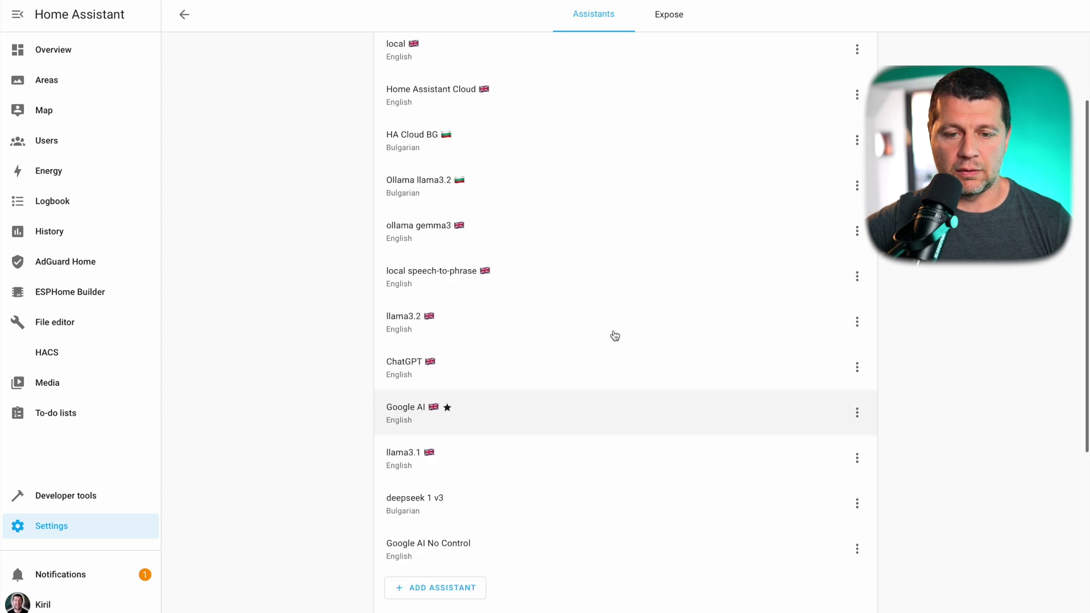
scroll(615, 336, "down", 5)
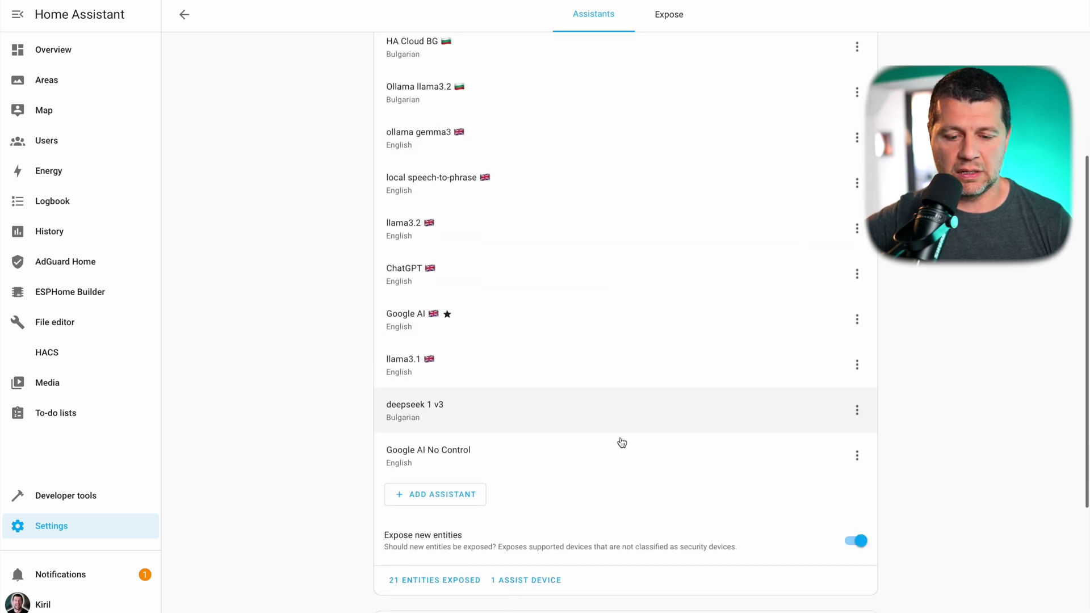
left_click(857, 456)
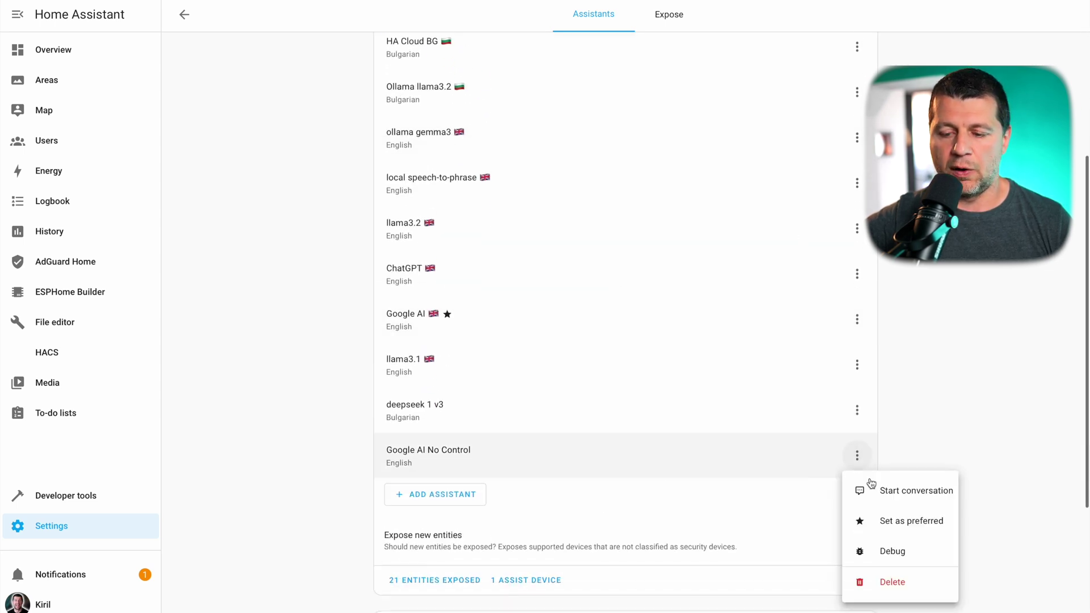
left_click(883, 519)
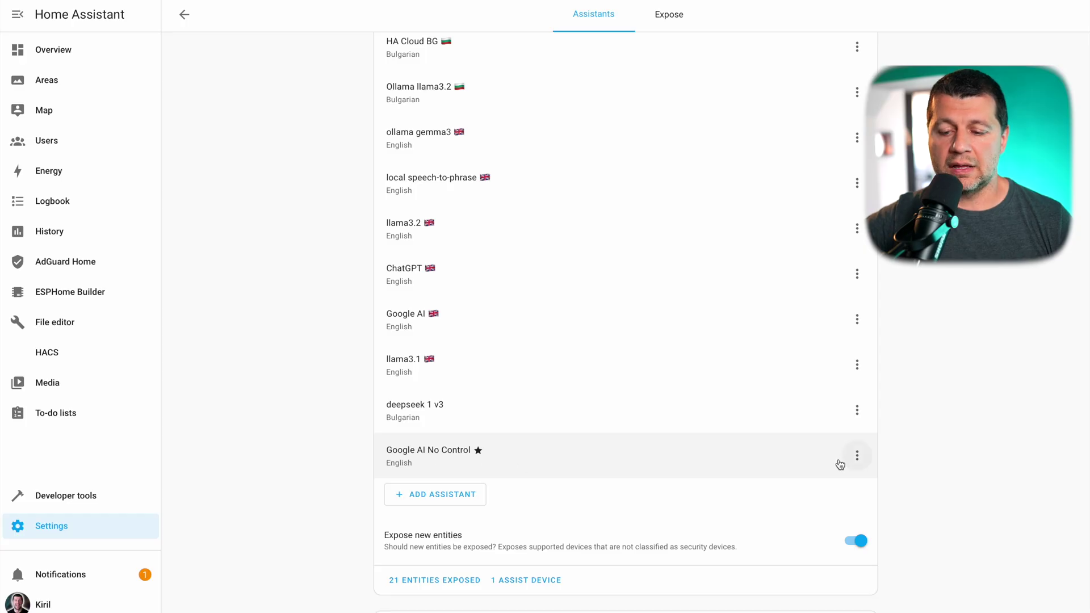
Start a conversation with Google AI No Control and ask "what are the latest soccer results from this week in funny style"
left_click(858, 456)
left_click(906, 493)
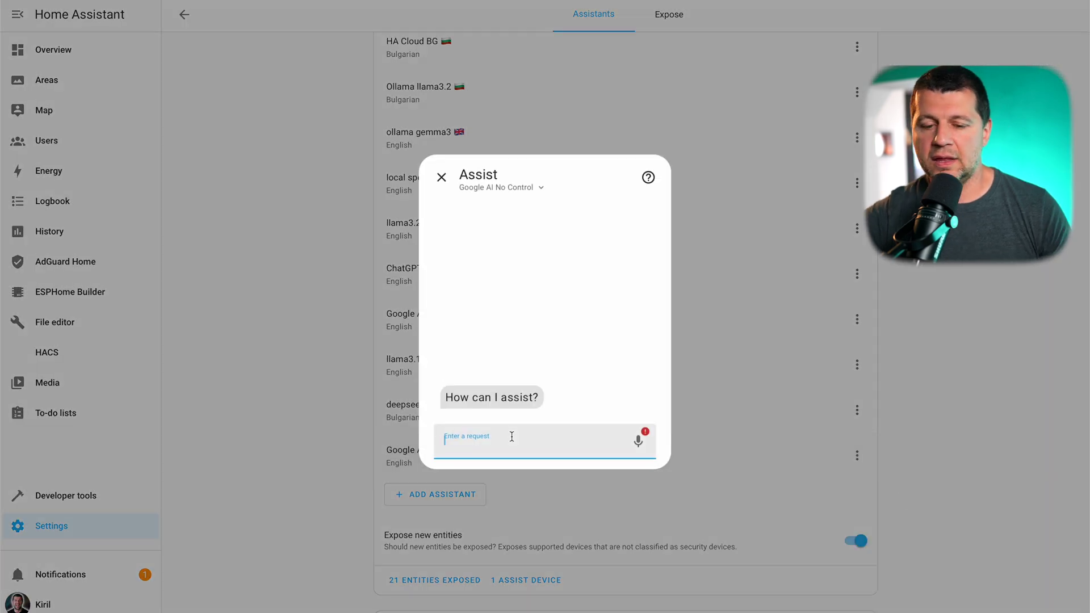
type("what are the latest s")
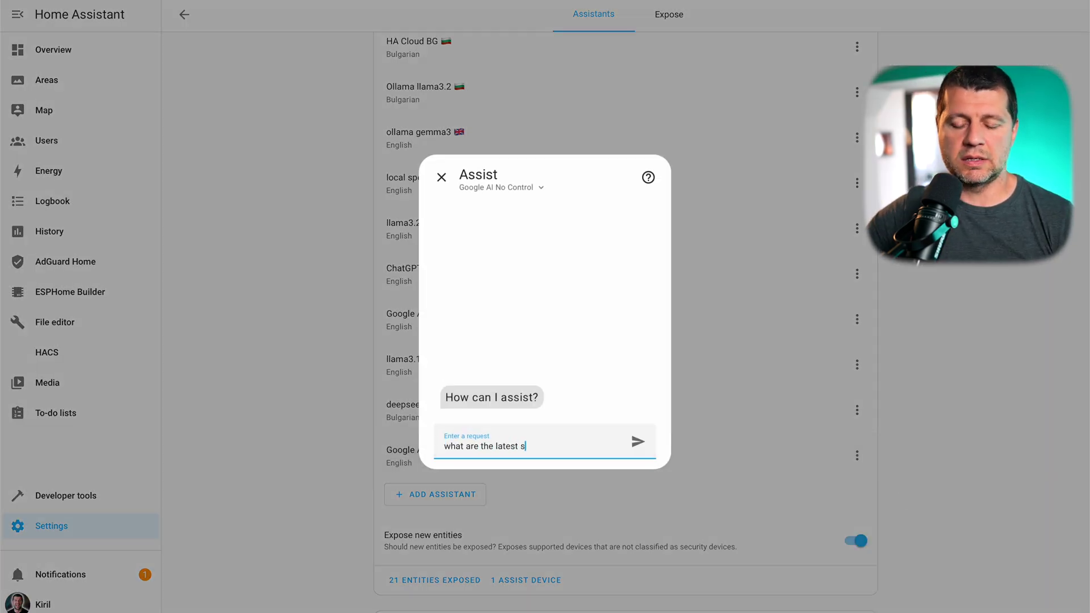
type("occer results from this week in funny s")
type("tyle")
key("Return")
Read through the assistant's whole answer about this week's soccer results, back up to the original question
scroll(538, 248, "up", 5)
scroll(538, 250, "down", 3)
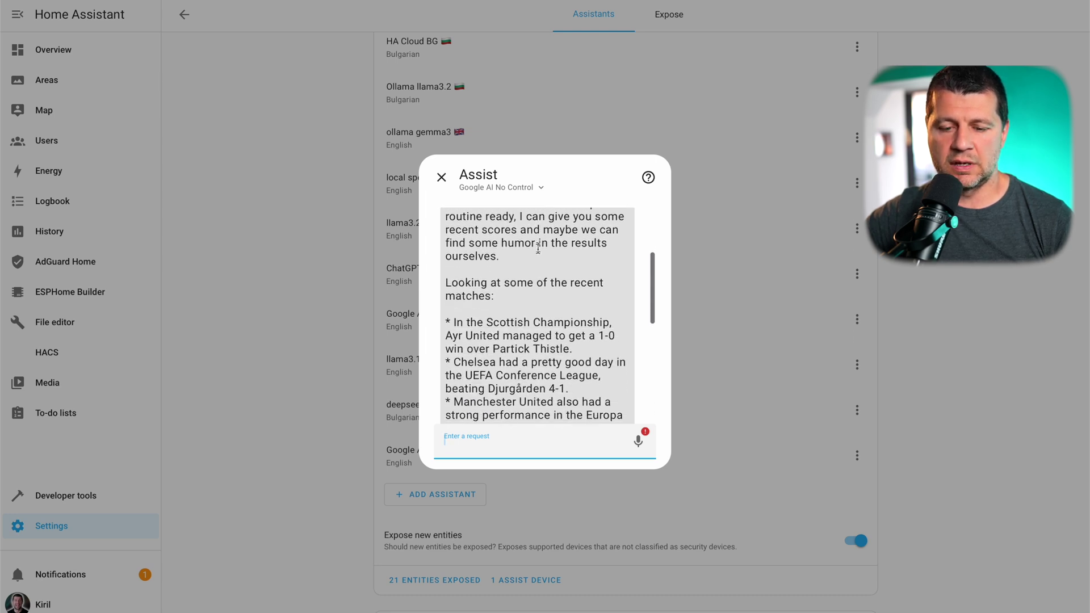
scroll(486, 381, "down", 1)
scroll(538, 336, "down", 1)
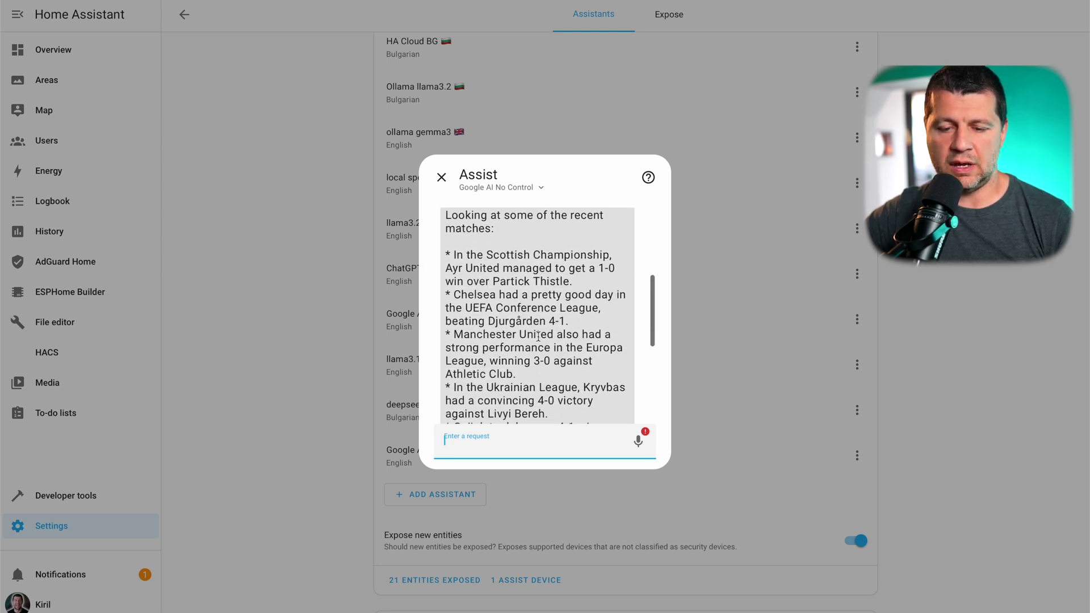
scroll(539, 336, "down", 3)
scroll(539, 336, "down", 1)
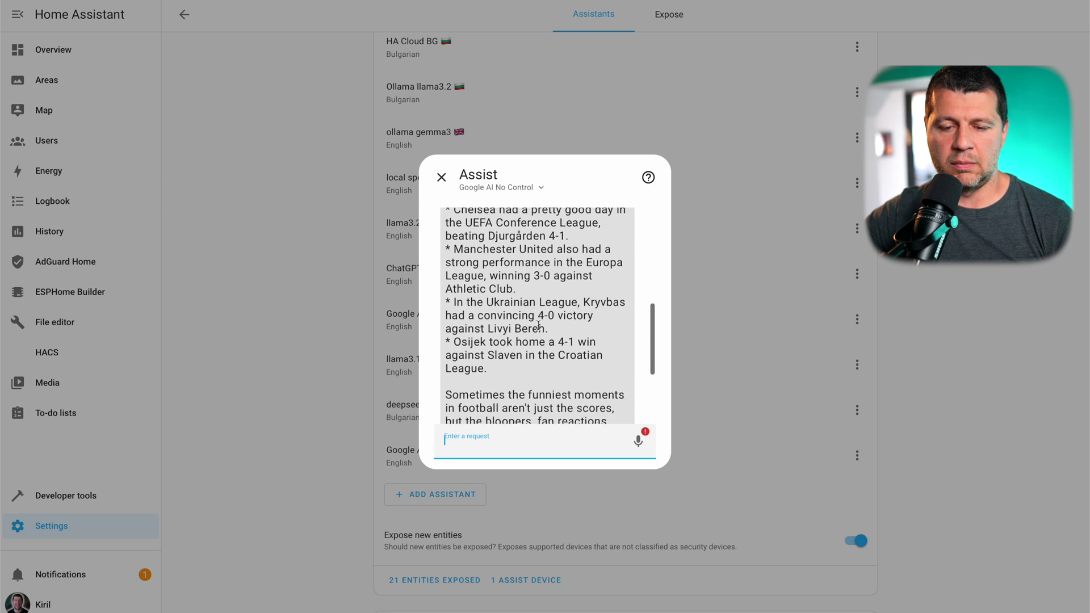
scroll(549, 273, "down", 1)
scroll(549, 274, "down", 4)
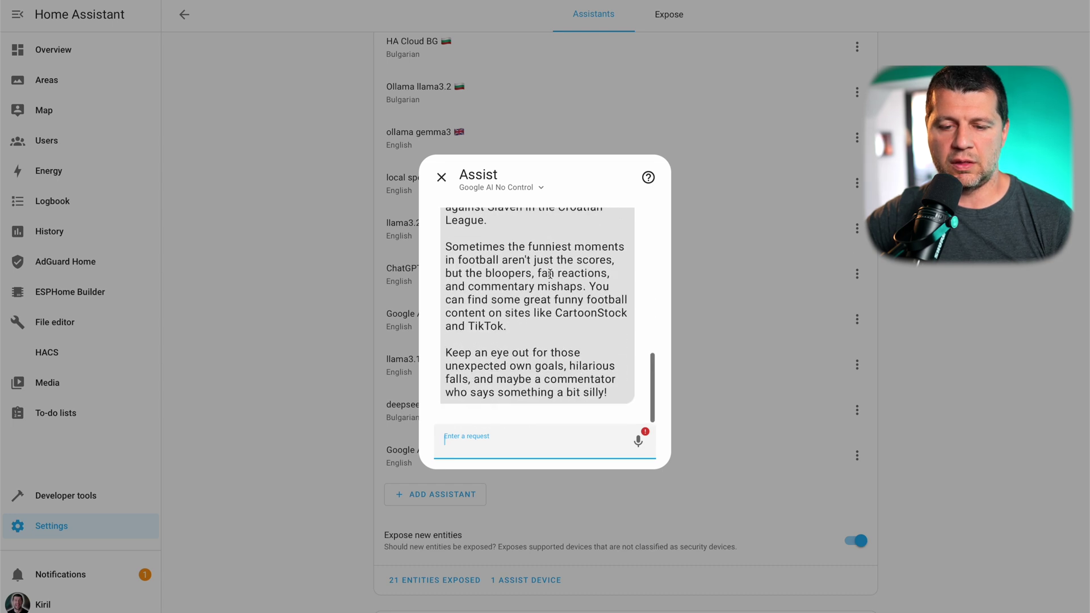
scroll(550, 274, "up", 15)
scroll(550, 273, "down", 7)
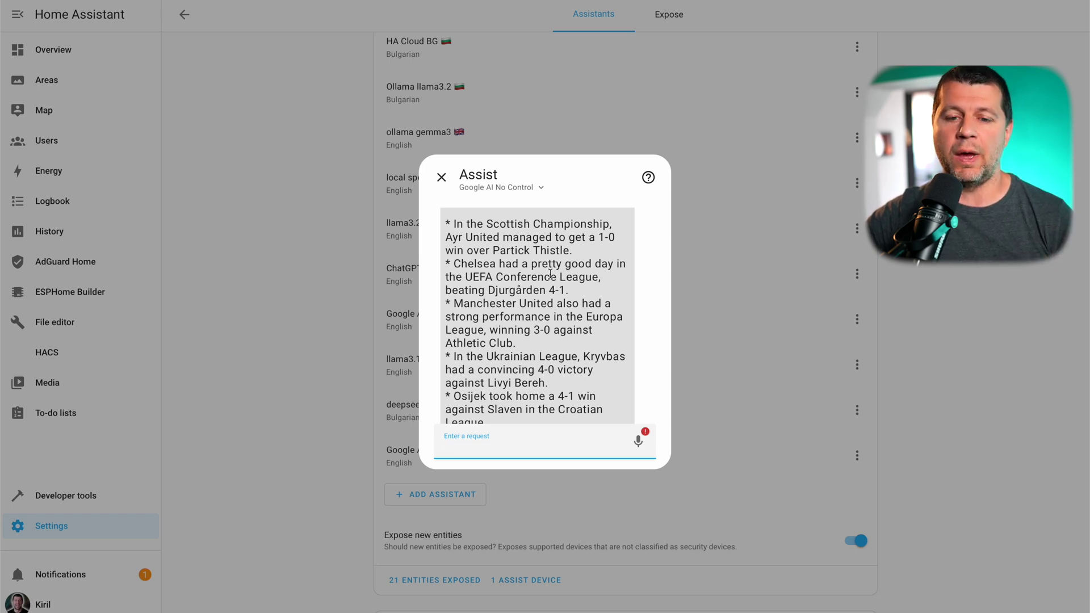
scroll(549, 274, "down", 1)
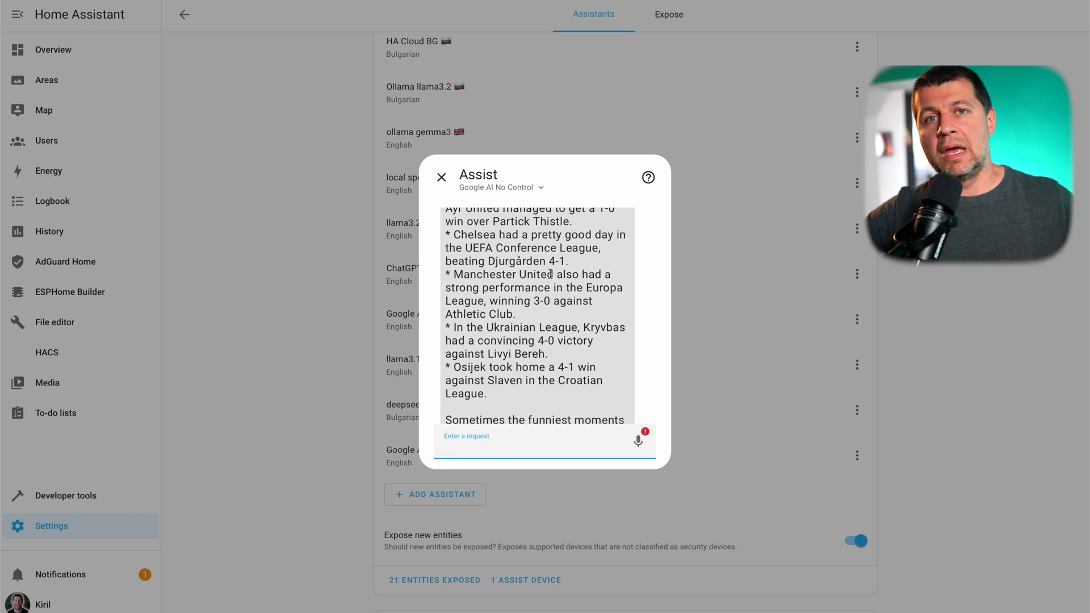
scroll(550, 274, "up", 4)
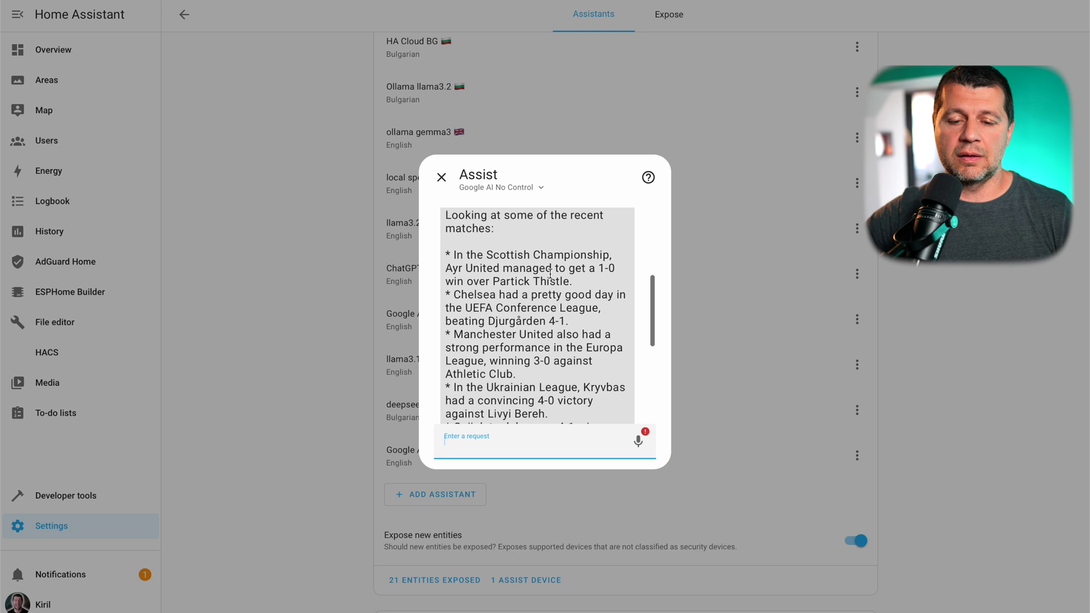
scroll(473, 261, "up", 5)
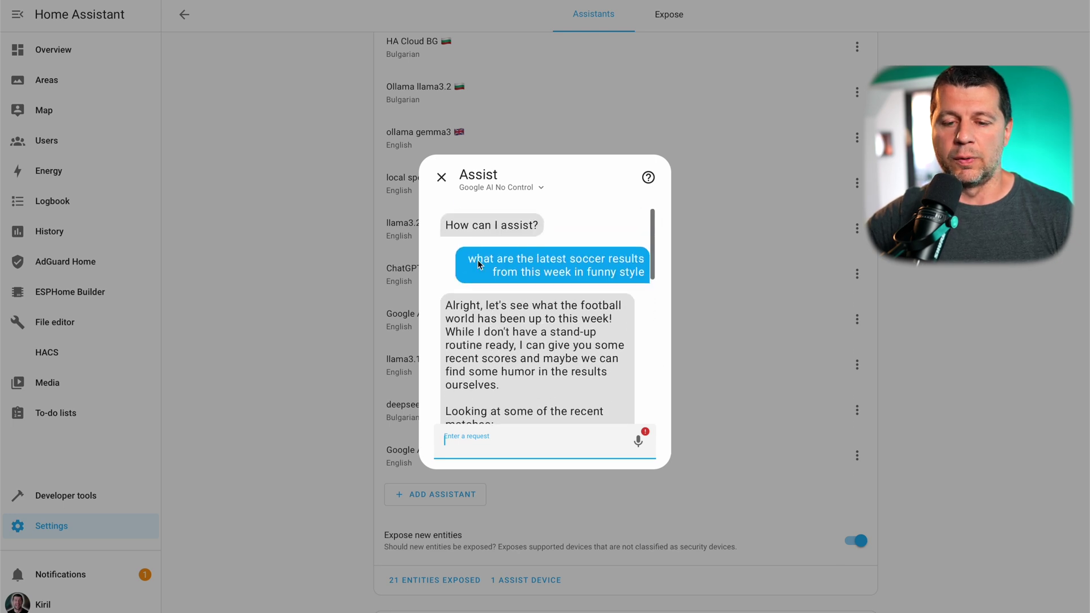
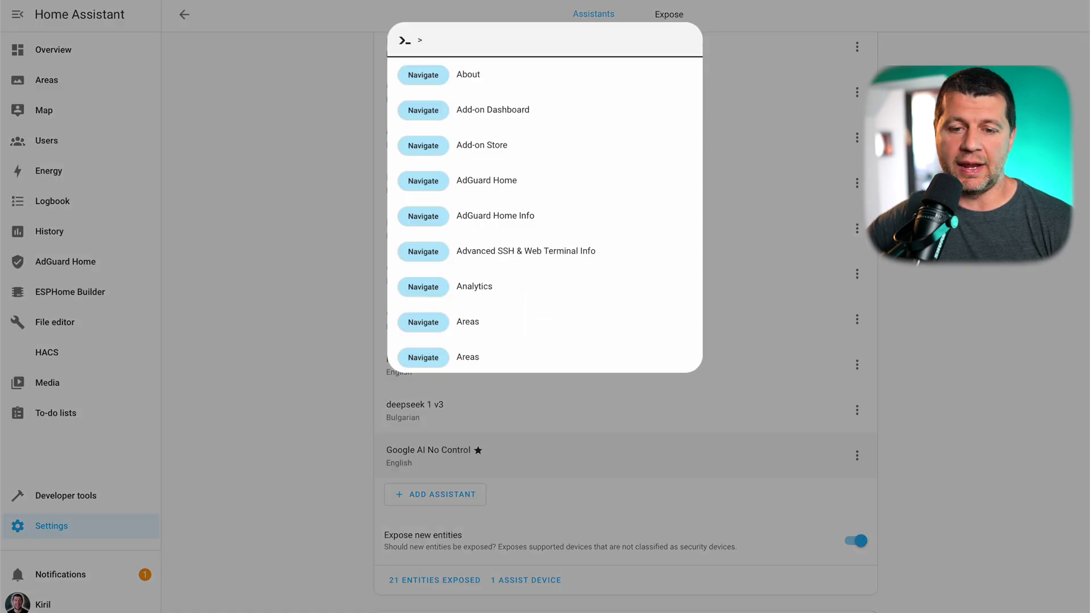
Go to Automations, create a new empty automation and switch it to YAML editing
type("automa")
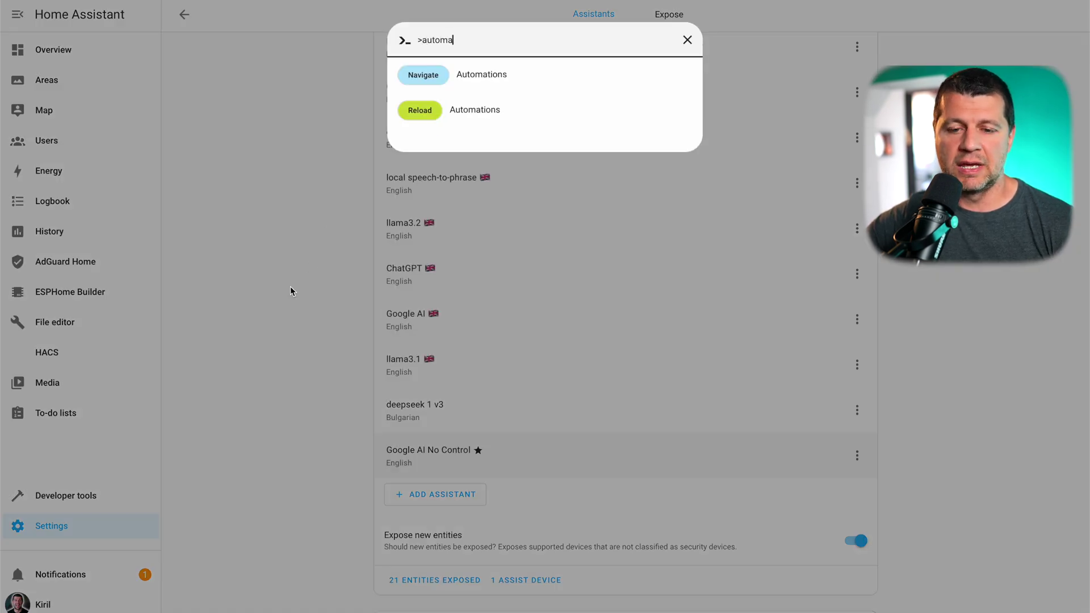
left_click(461, 78)
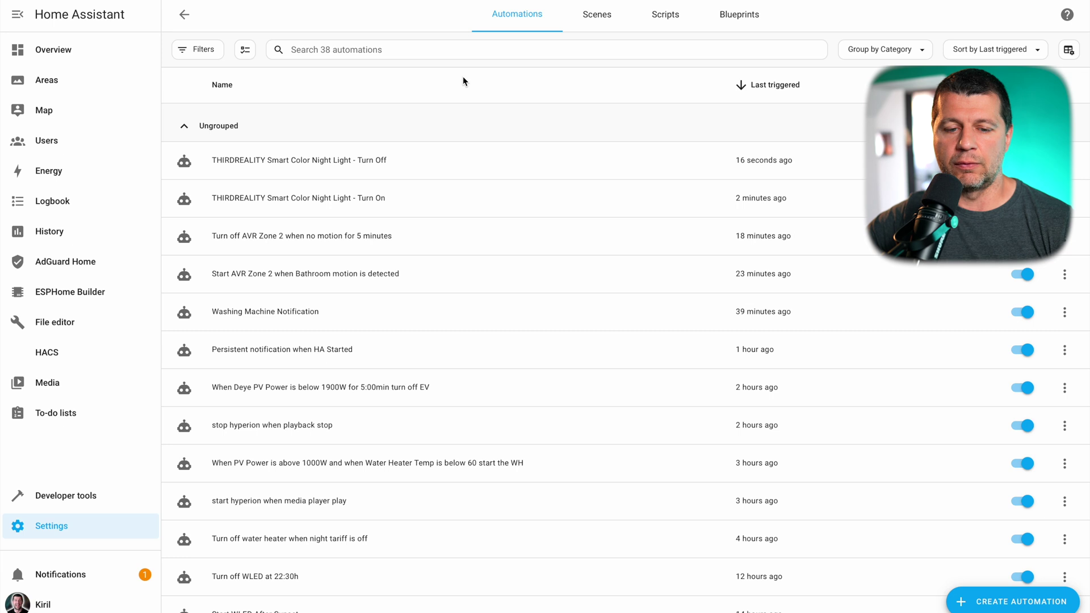
left_click(1007, 603)
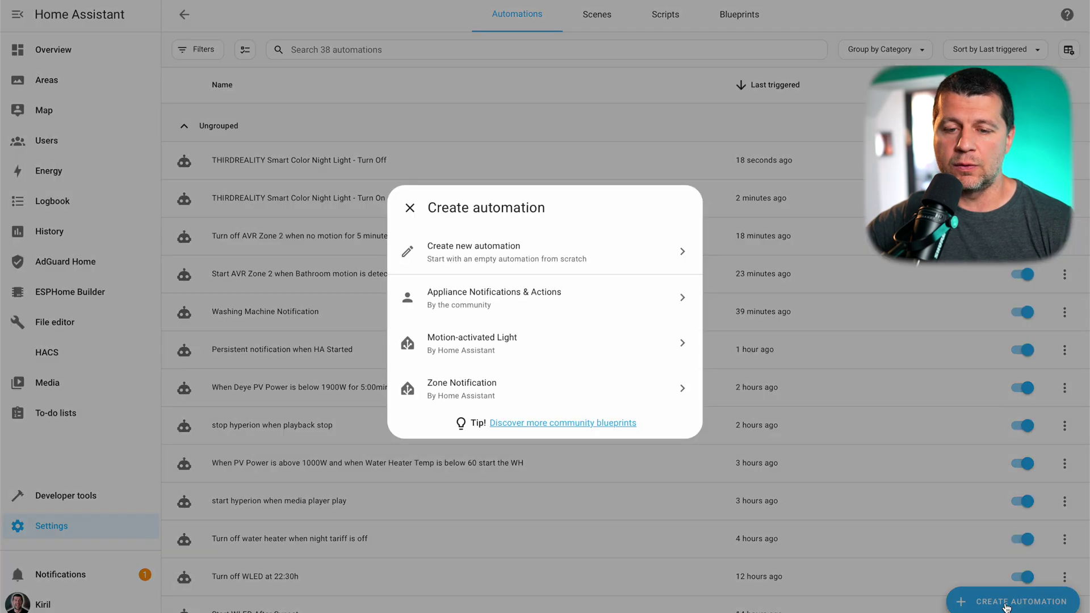
left_click(567, 257)
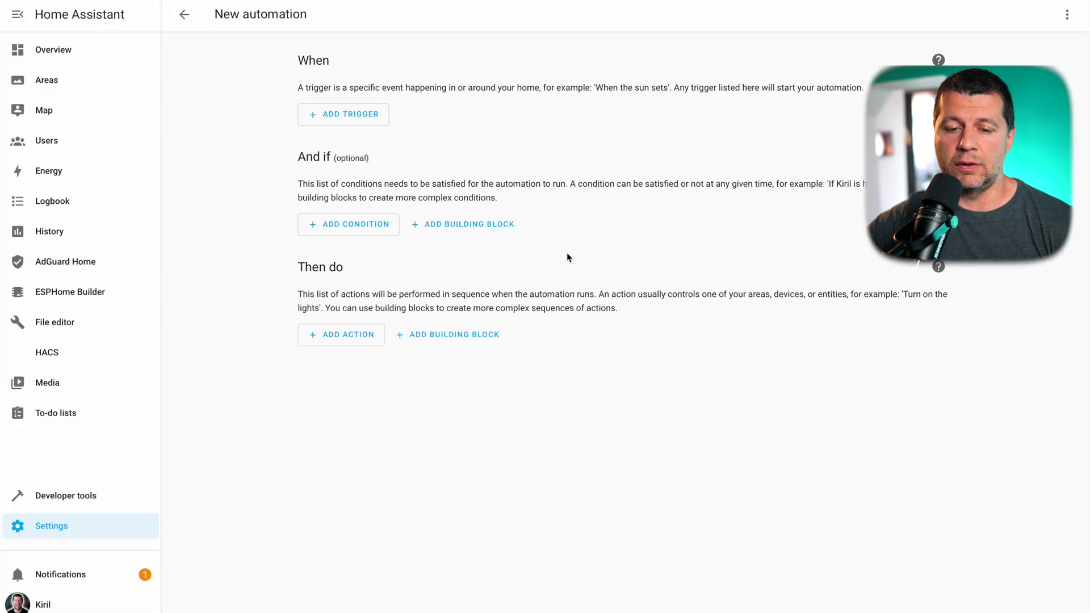
left_click(1066, 15)
left_click(1019, 266)
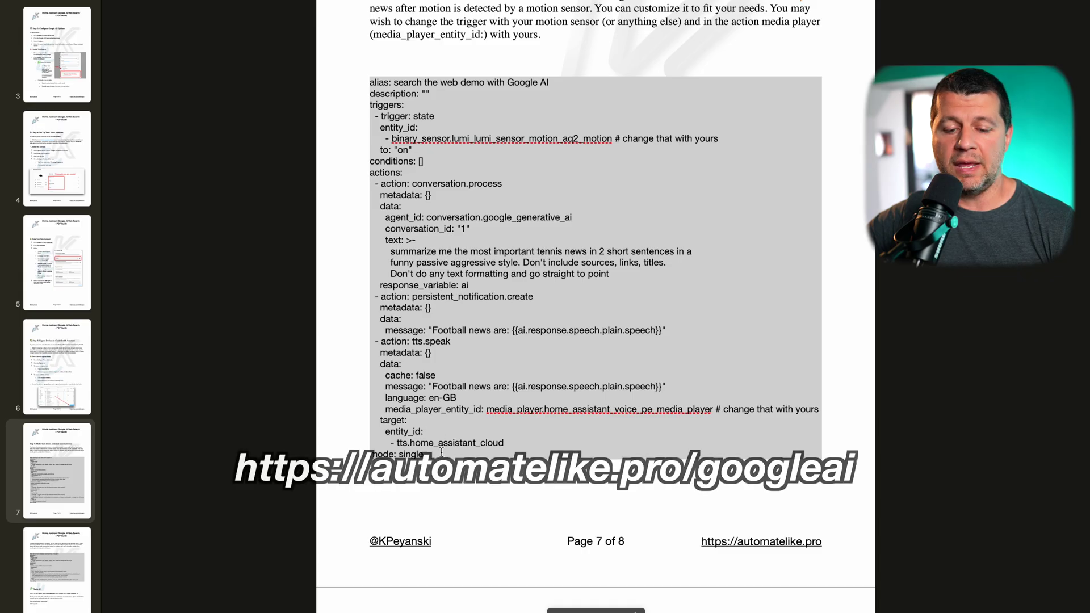
Copy the "search the web demo with Google AI" YAML from the PDF guide and replace the new automation's code with it in Home Assistant
left_click_drag(437, 452, 365, 80)
key("ctrl+c")
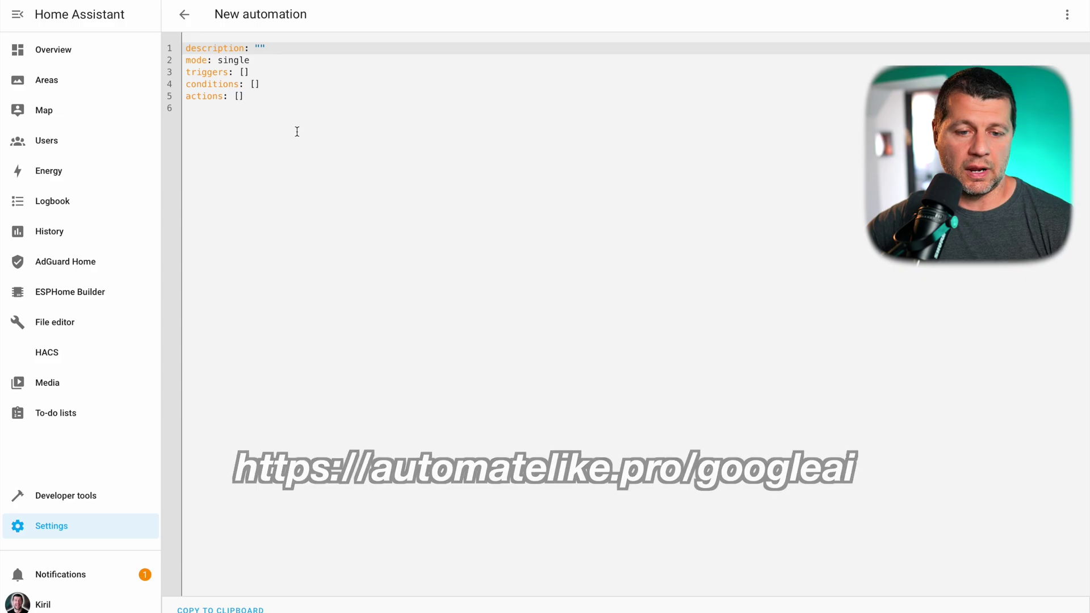
left_click_drag(296, 129, 158, 53)
key("ctrl+v")
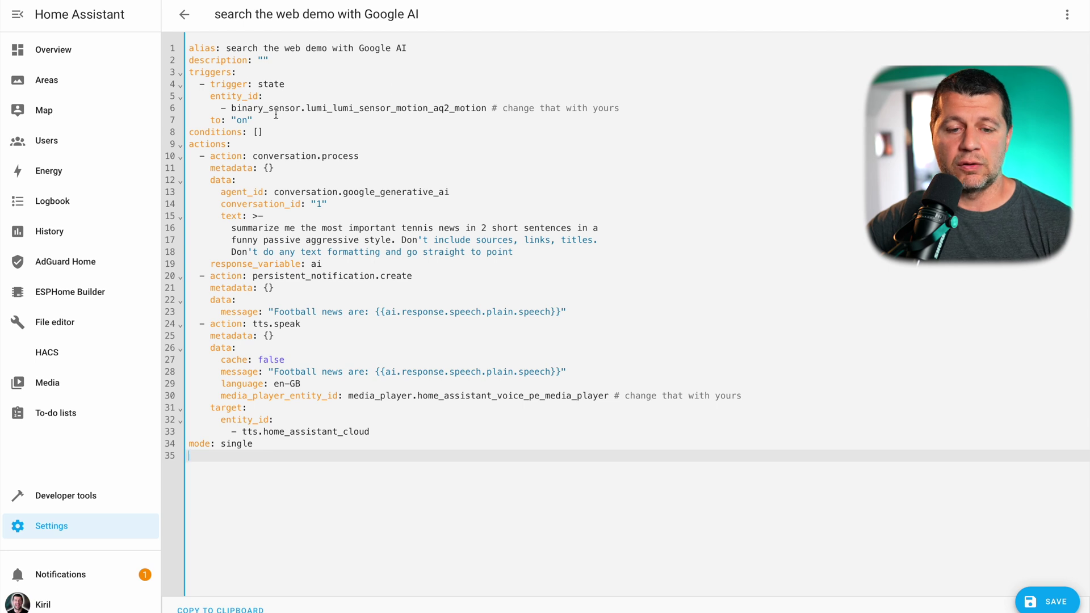
left_click(429, 108)
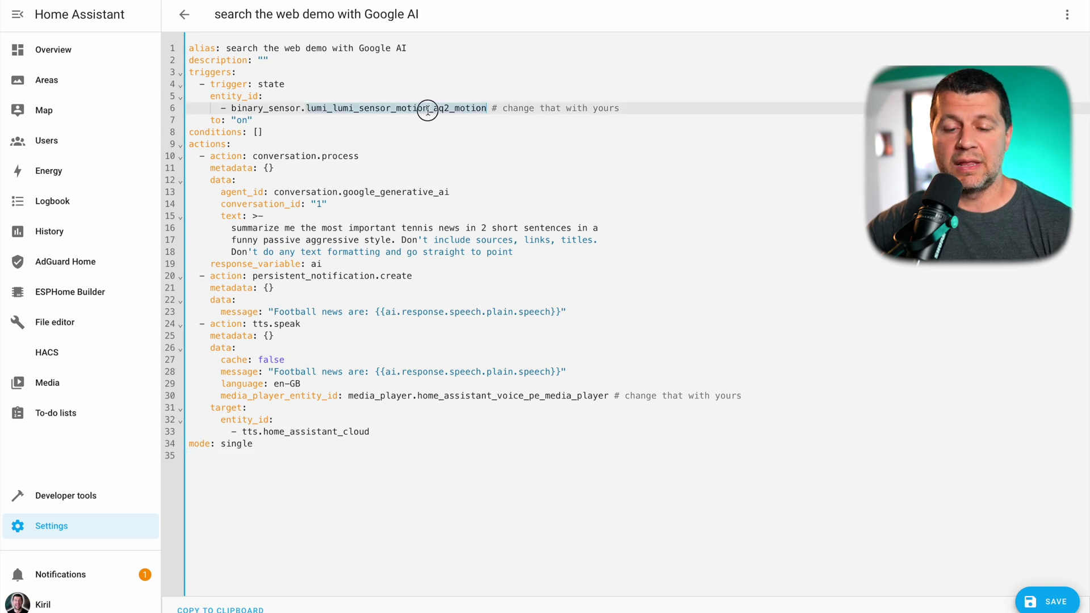
double_click(461, 108)
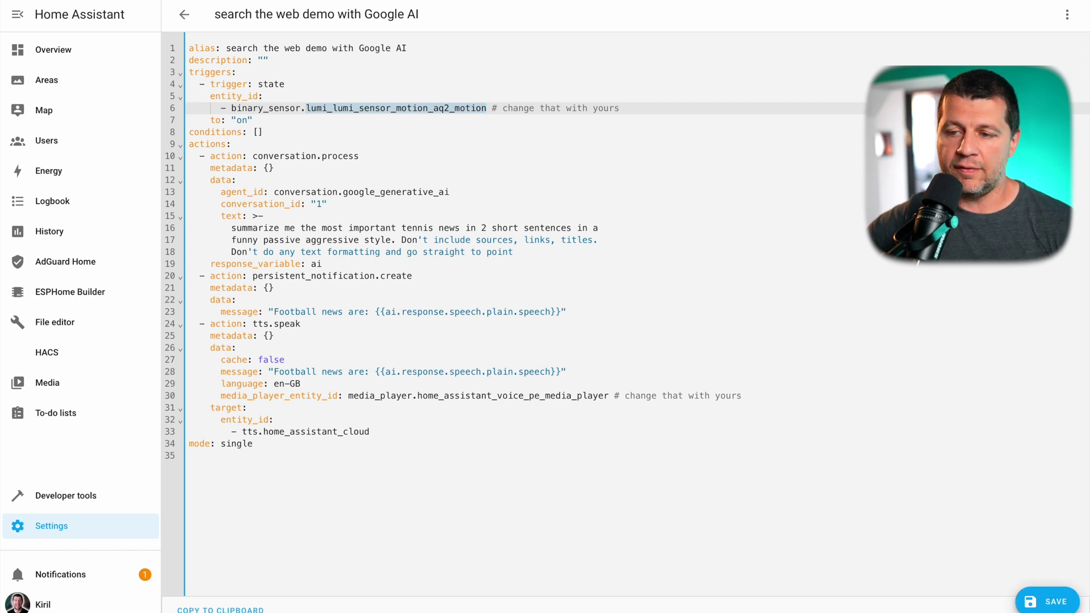
Save the automation under the name "search the web demo with Google AI" and filter the automations list by "goo"
left_click(1051, 604)
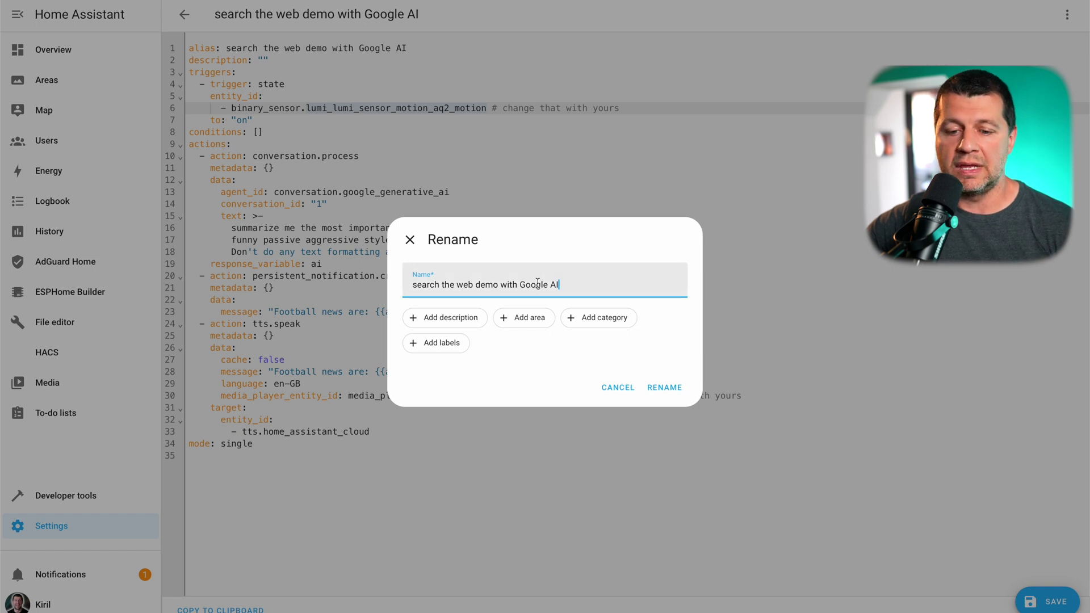
left_click(664, 388)
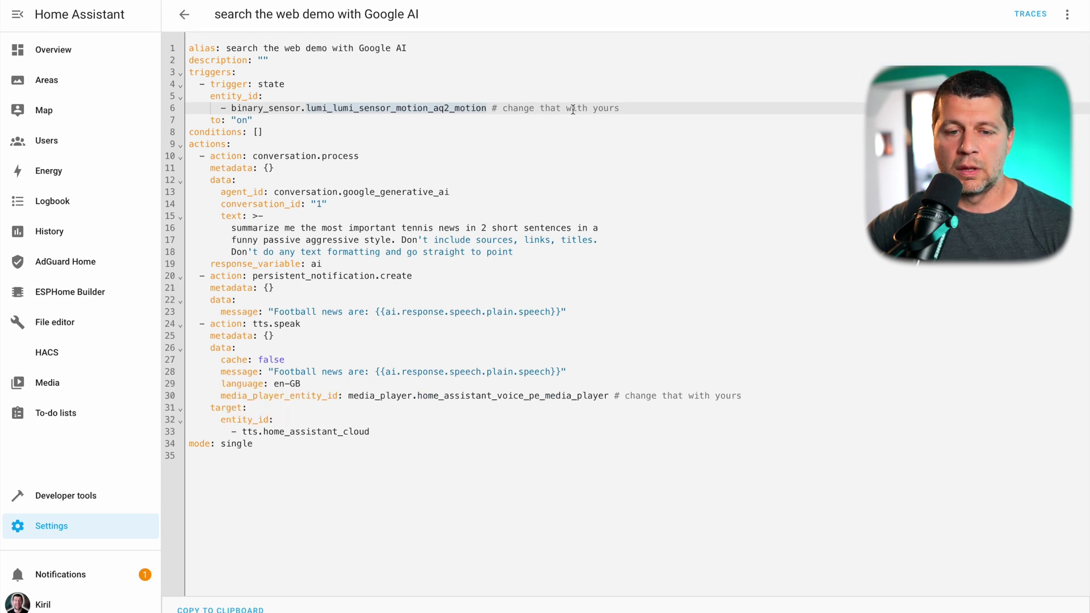
left_click(184, 15)
left_click(404, 50)
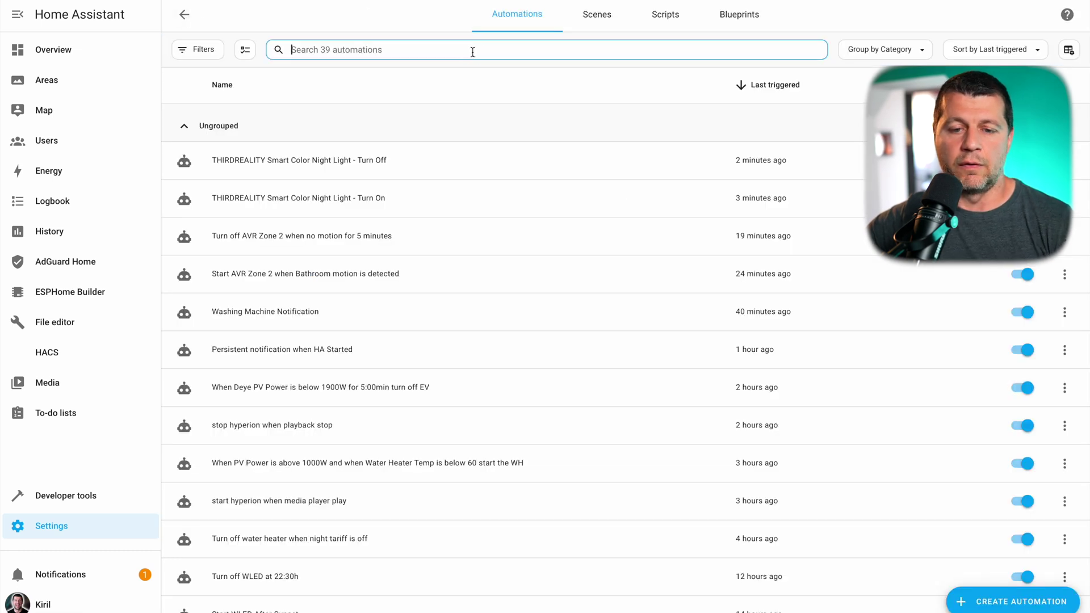
type("goo")
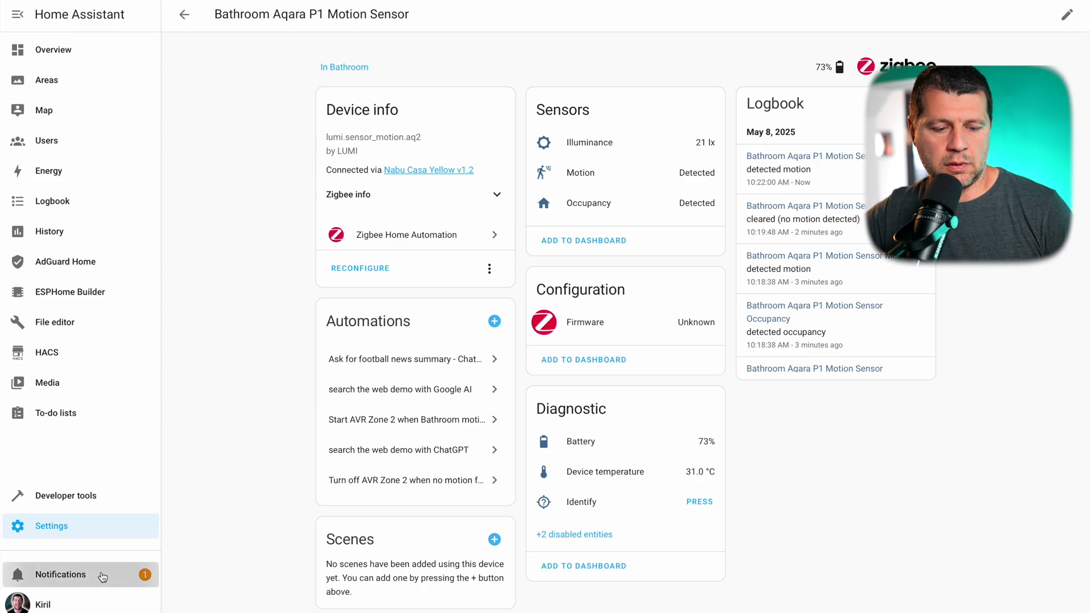
Open the notifications and read through the tennis news message created by the automation
left_click(68, 574)
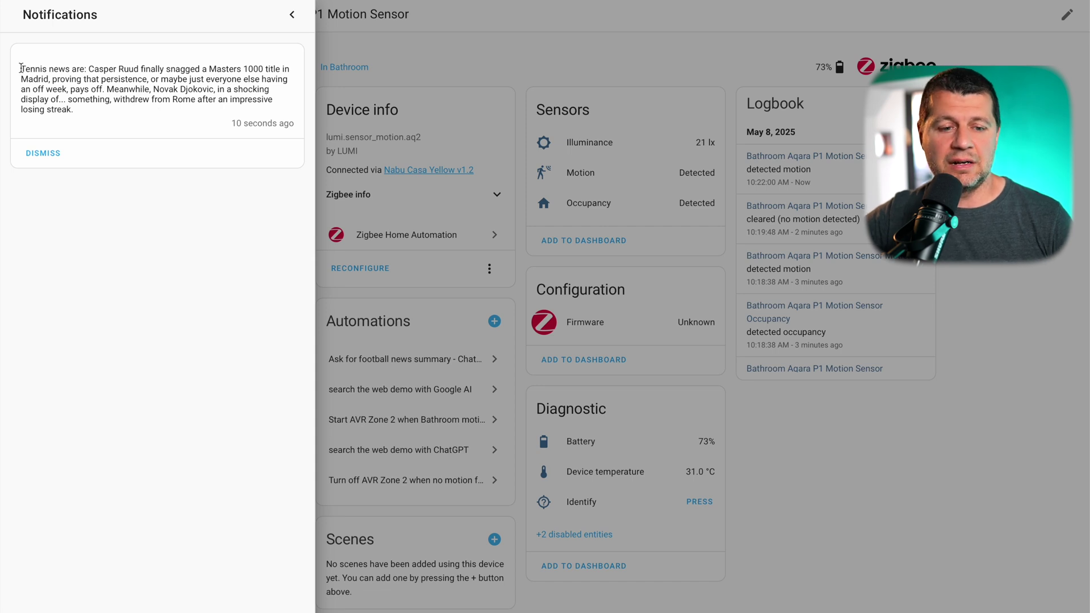
left_click_drag(22, 68, 99, 106)
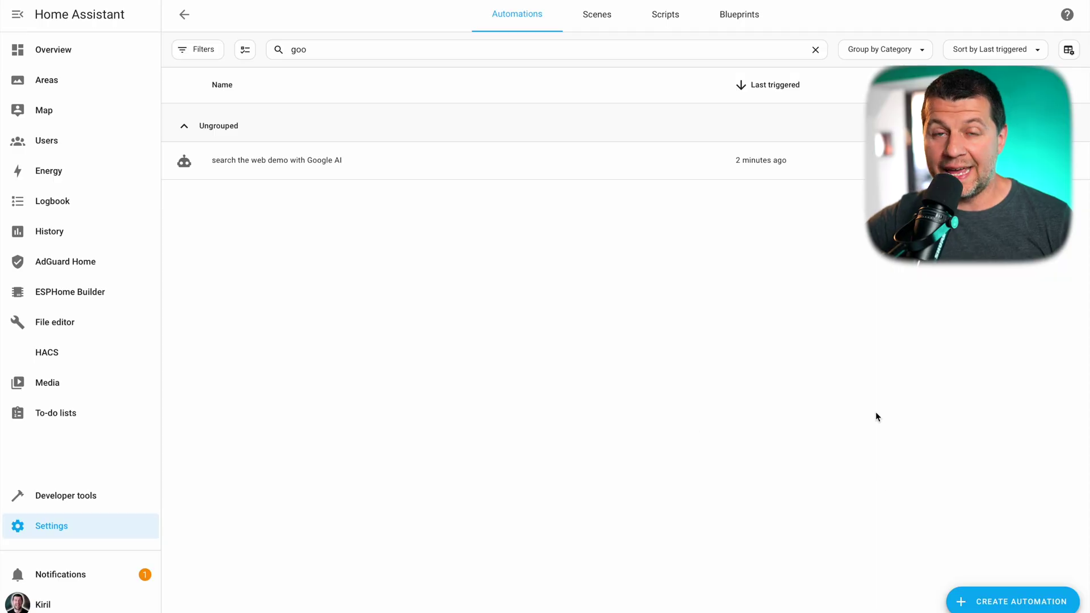
Create another empty automation from scratch and switch it to YAML editing
left_click(1013, 601)
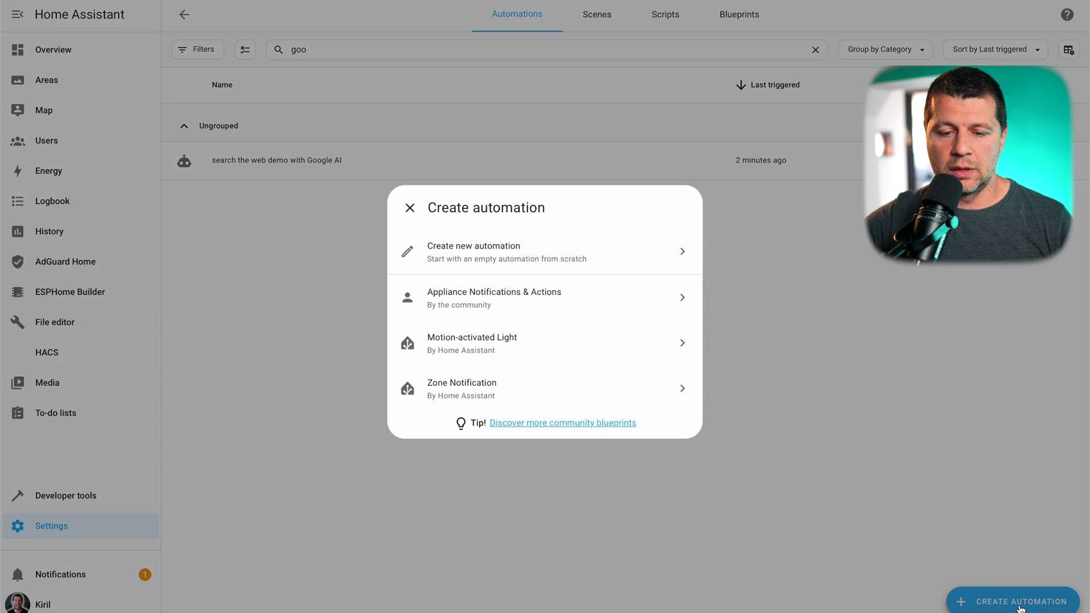
left_click(582, 262)
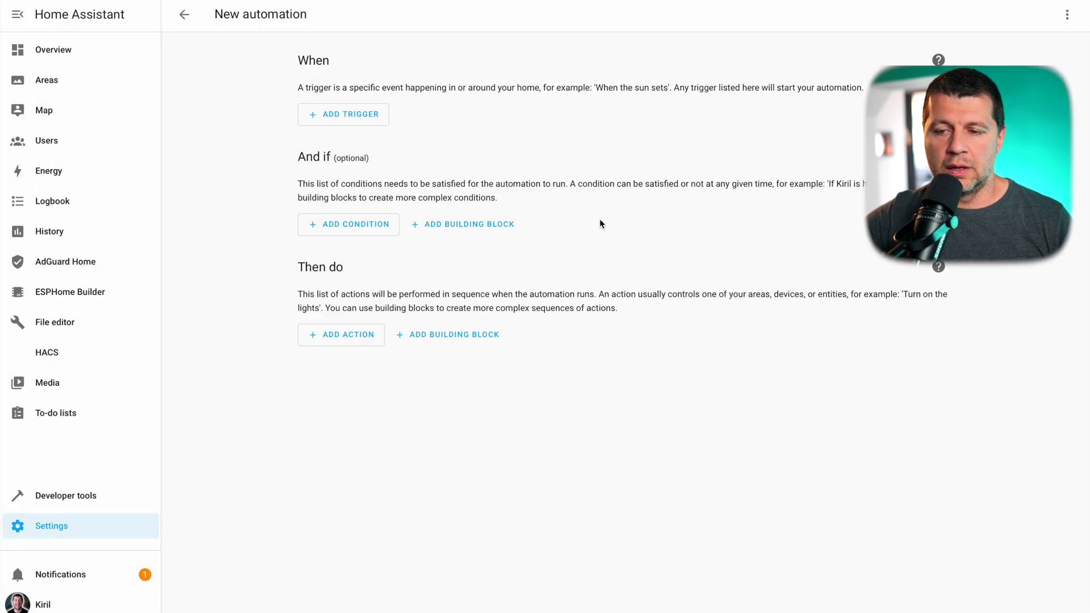
left_click(1074, 23)
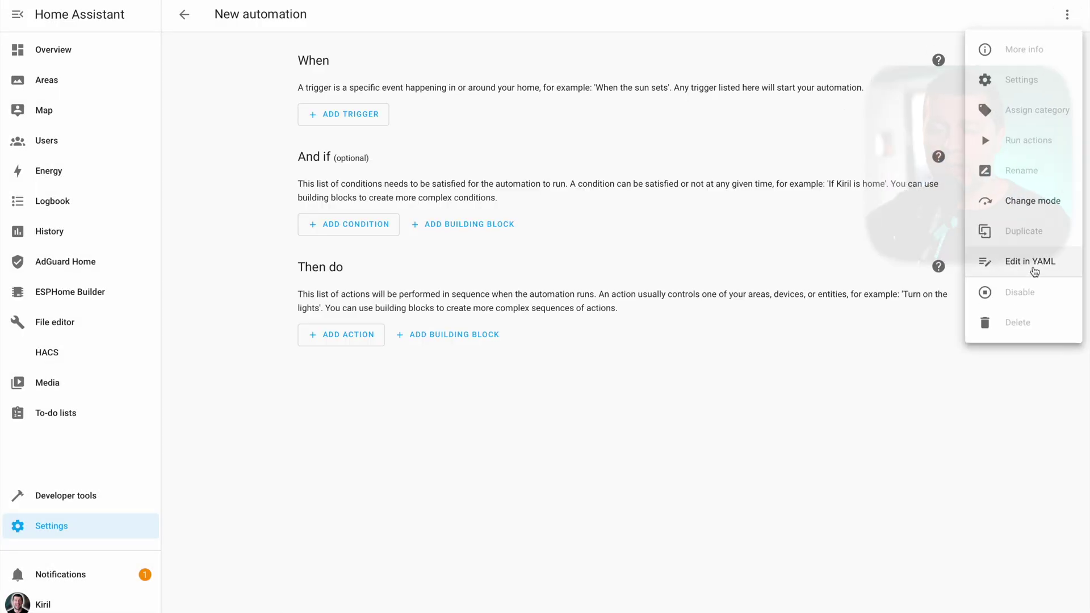
left_click(1035, 274)
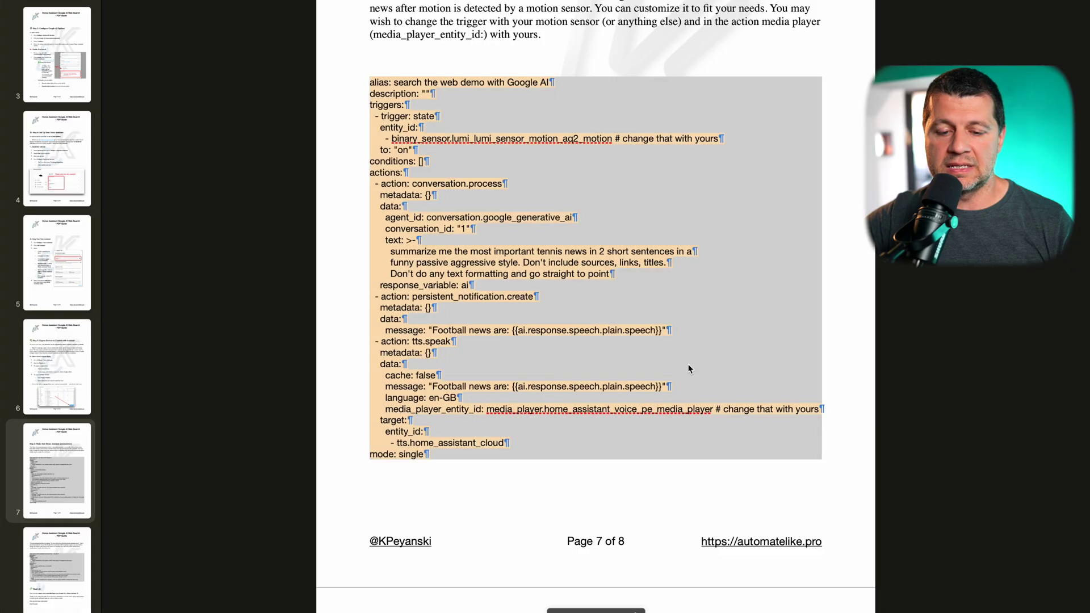
Copy the "Ask for Home Assistant news summary - Google AI" YAML from the PDF guide and replace the new automation's code with it
scroll(689, 369, "down", 10)
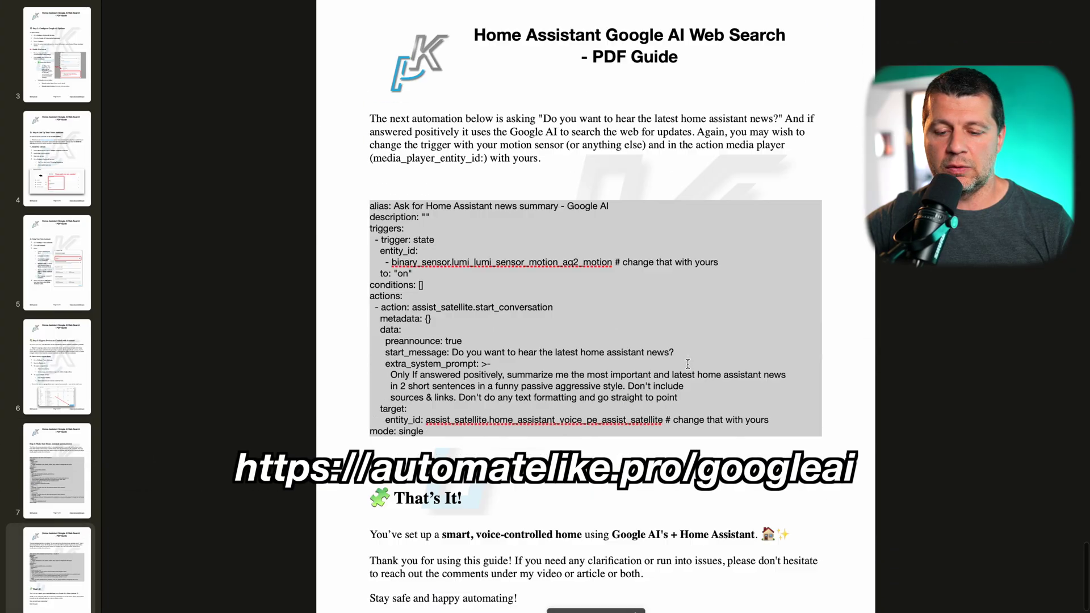
left_click(702, 244)
left_click_drag(755, 271, 352, 59)
key("ctrl+c")
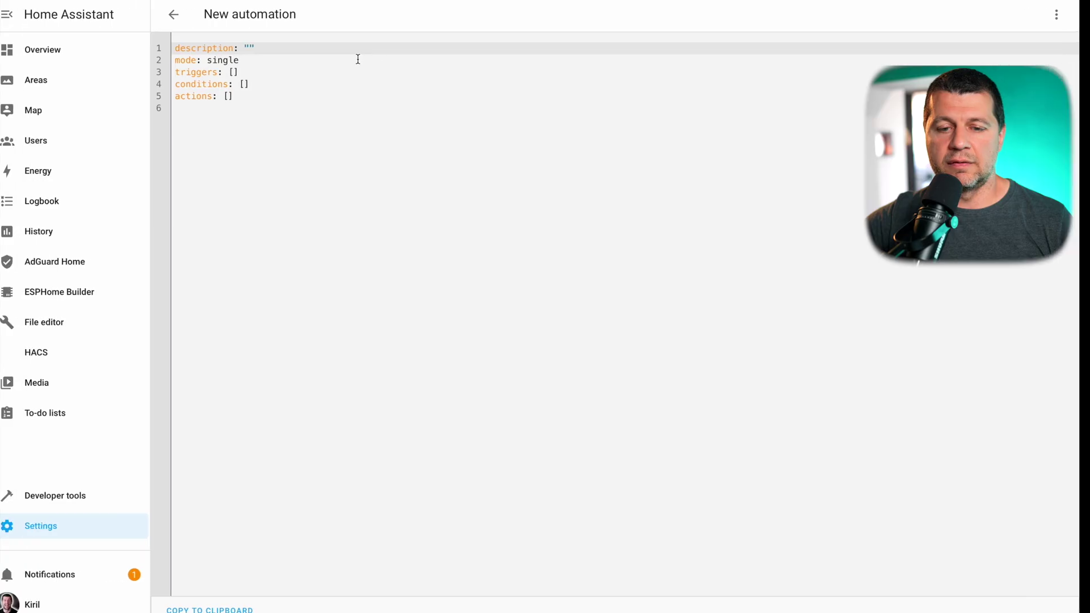
key("ctrl+a")
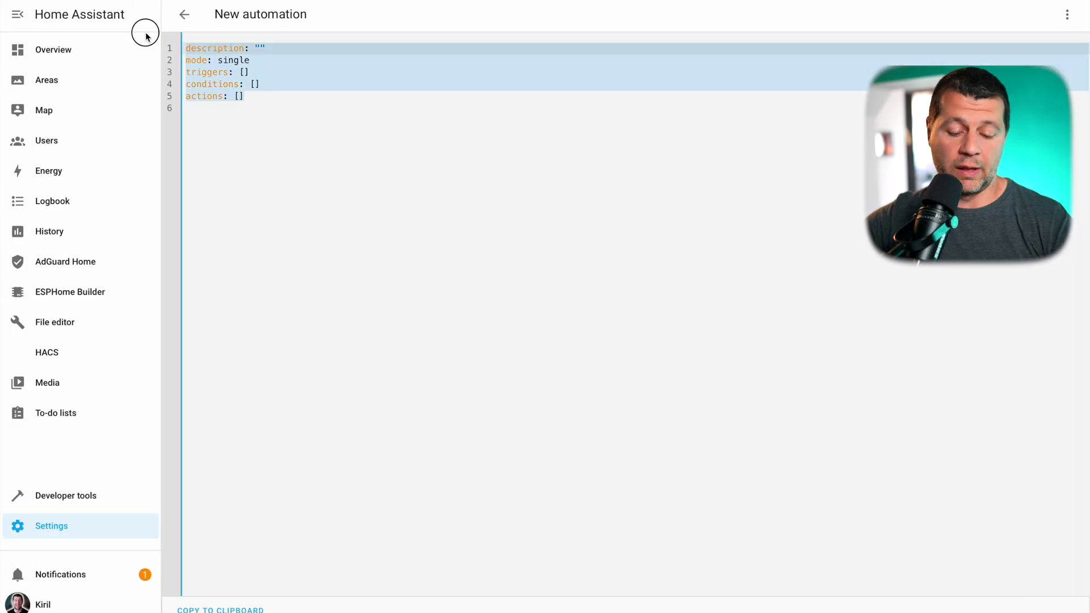
key("ctrl+v")
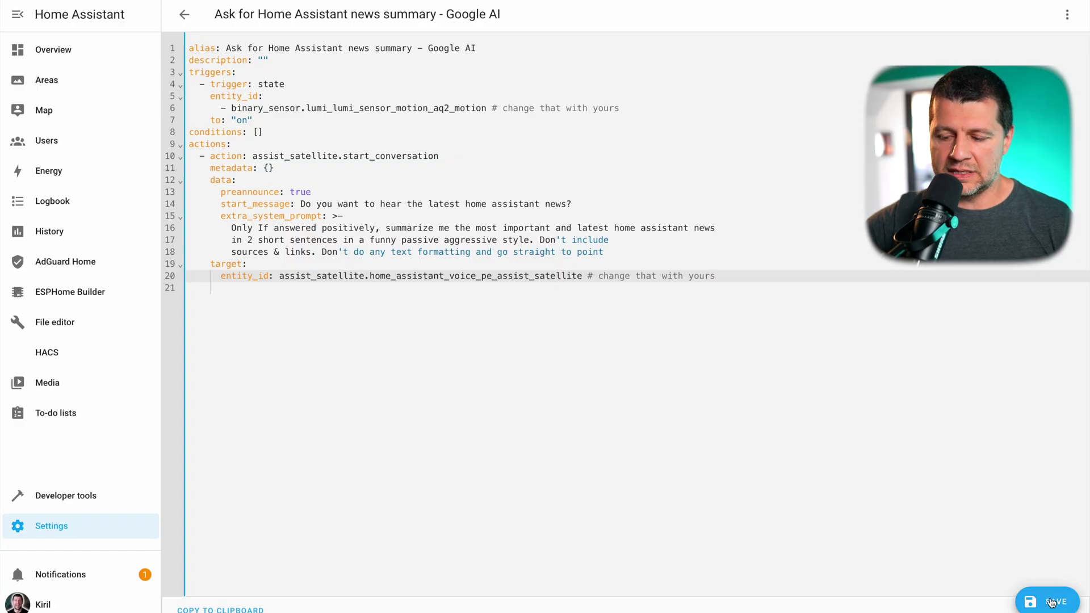
Save the "Ask for Home Assistant news summary - Google AI" automation and disable "search the web demo with Google AI" in the automations list
left_click(1048, 602)
left_click(653, 387)
left_click(188, 18)
key("Return")
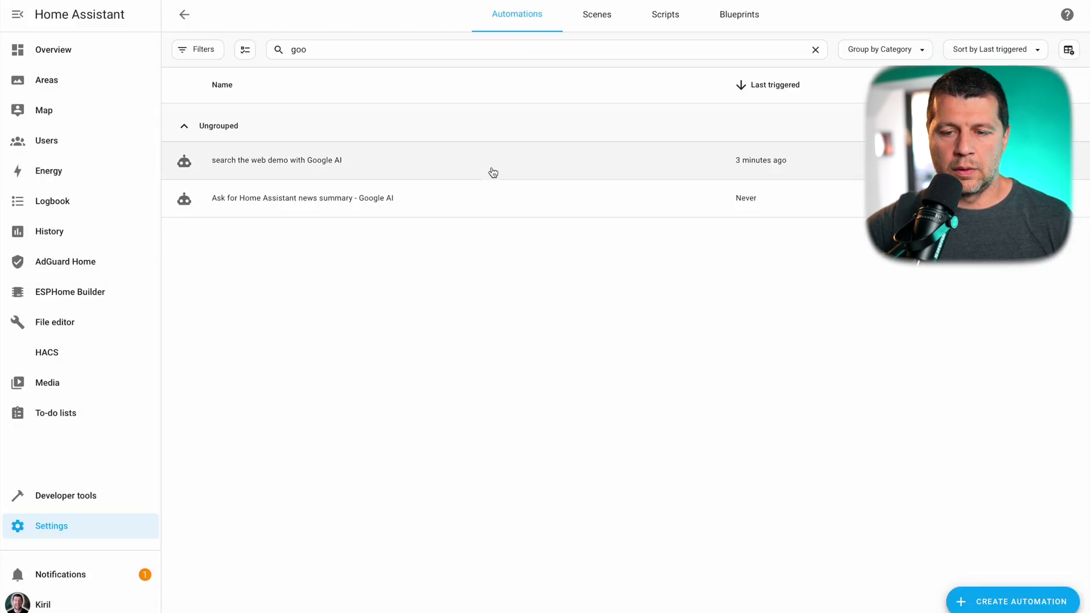
left_click(1022, 161)
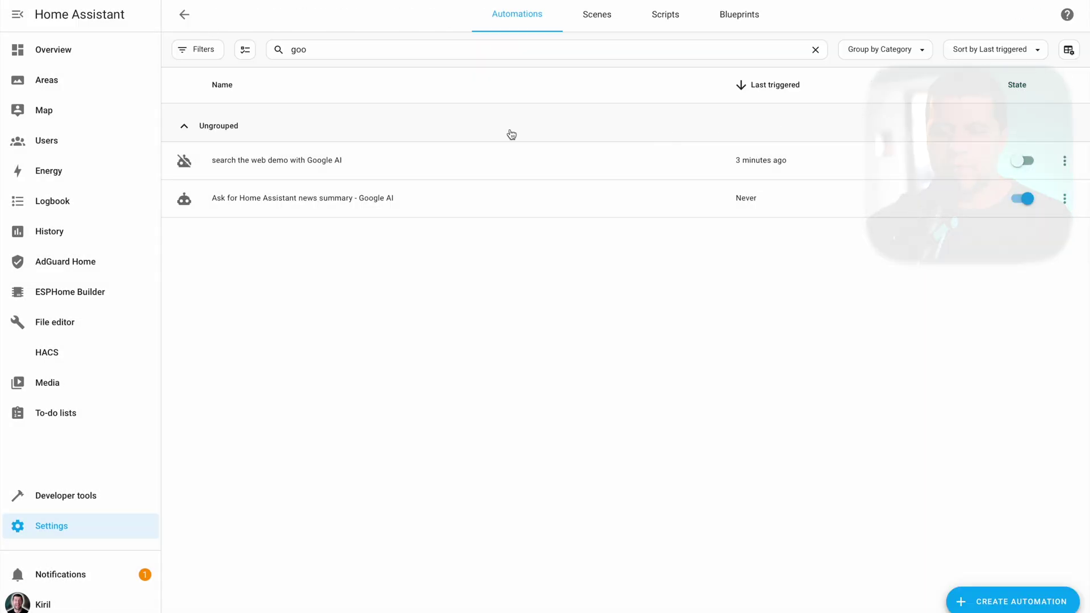